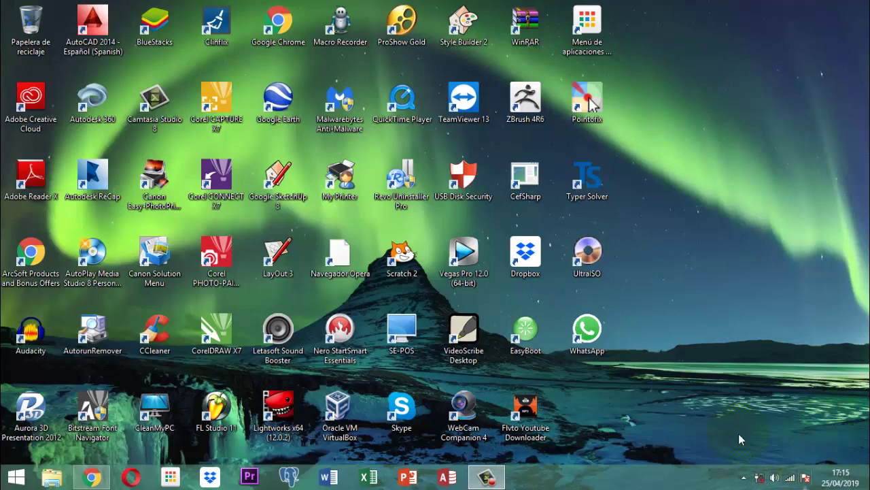
Open the Vet Project database in Access and choose "Quiero realizar una labor" on the welcome form.
click(445, 478)
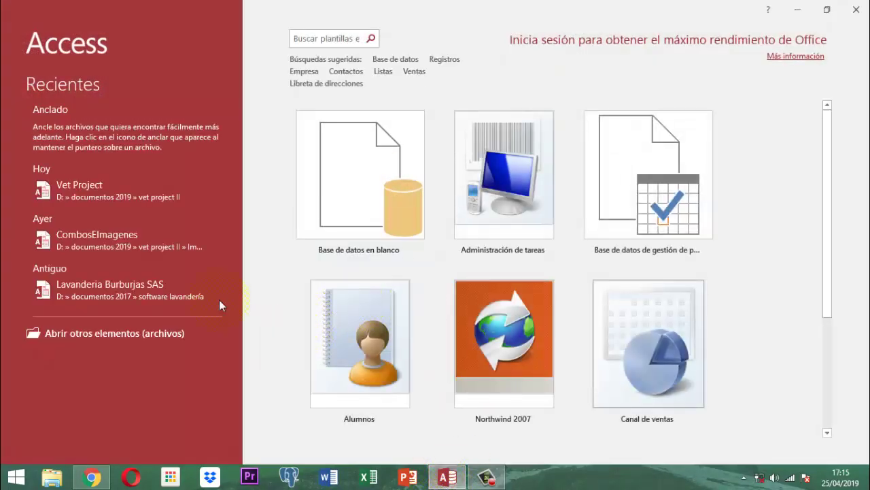
click(96, 190)
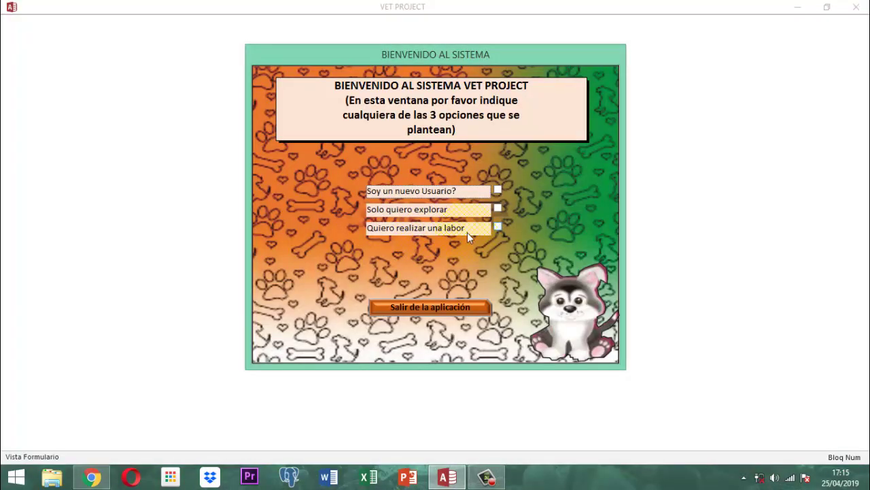
click(499, 227)
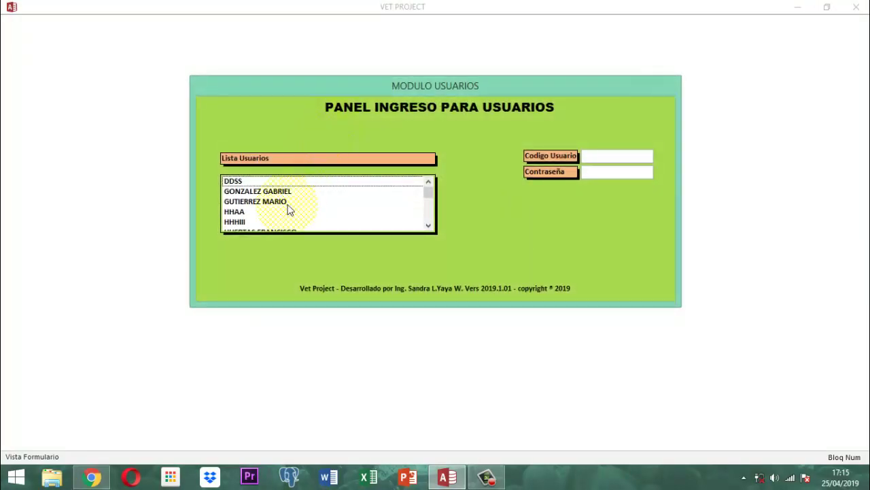
Select the user's name in Lista Usuarios and log in by entering the account password in Contraseña.
scroll(288, 204, down, 1)
scroll(246, 228, down, 1)
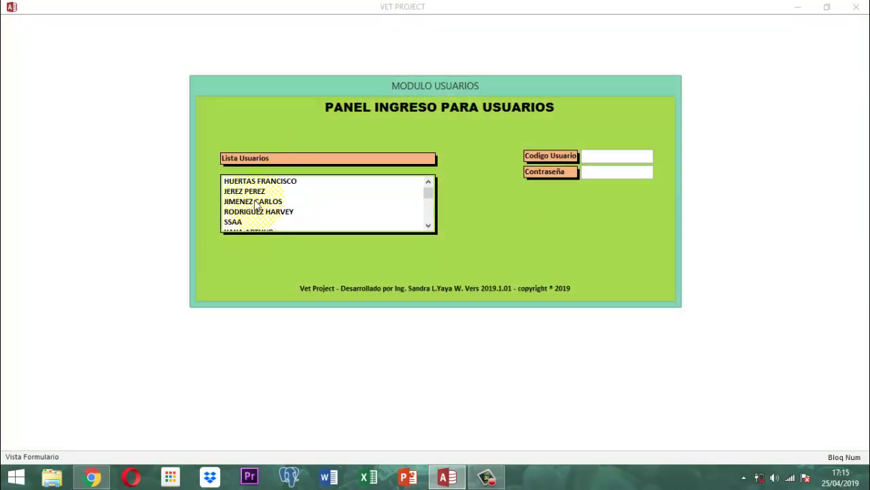
click(256, 201)
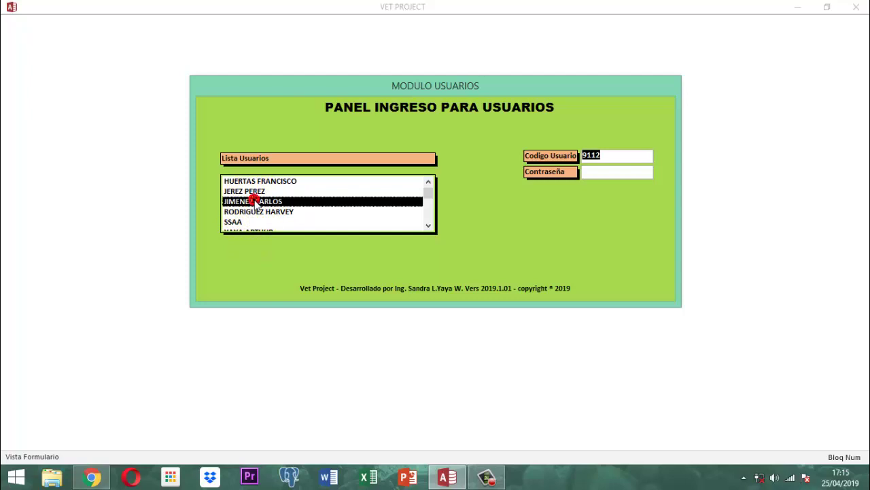
key(Tab)
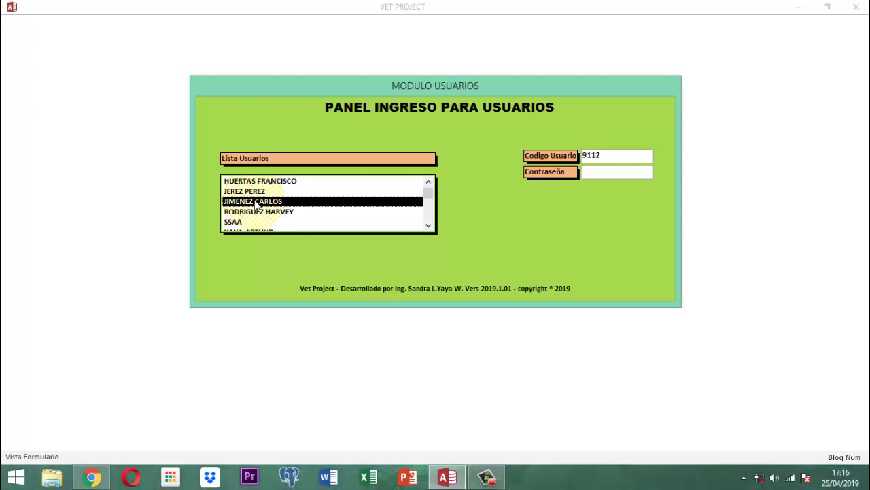
text(***)
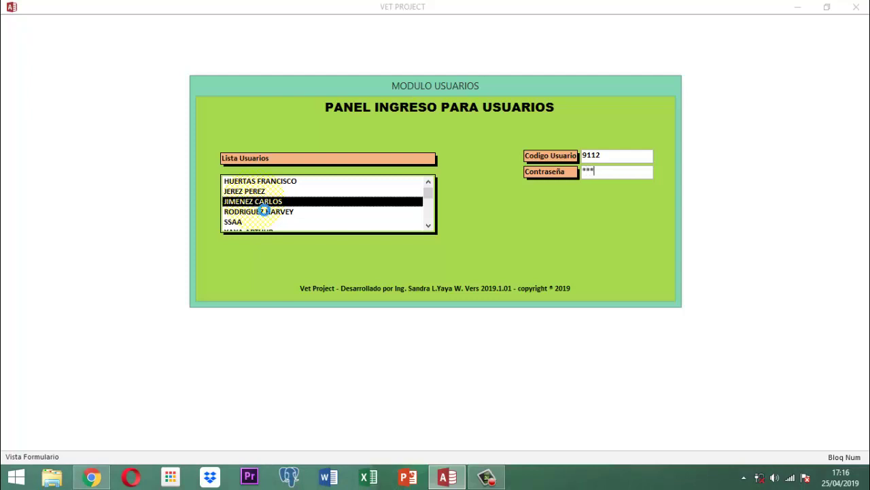
key(Return)
key(Return)
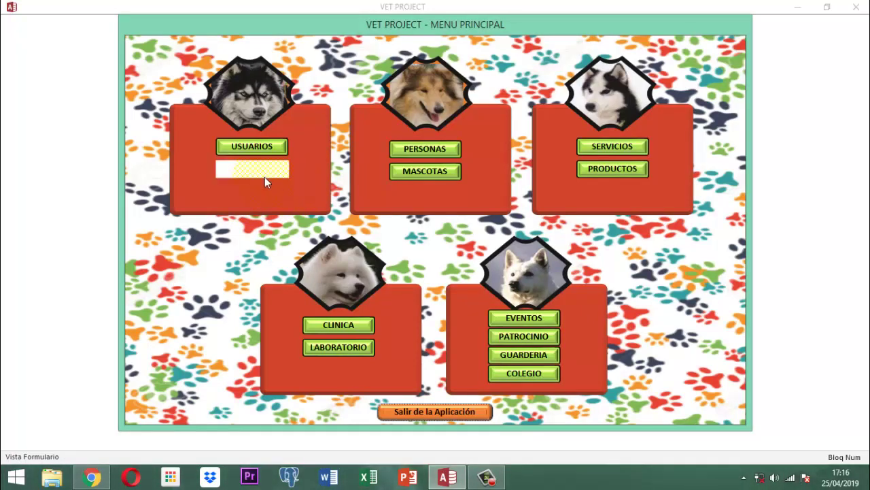
Unlock the hidden ribbon with Activar botones Opción in the Procesos module, entering the access password, and close the module.
click(264, 170)
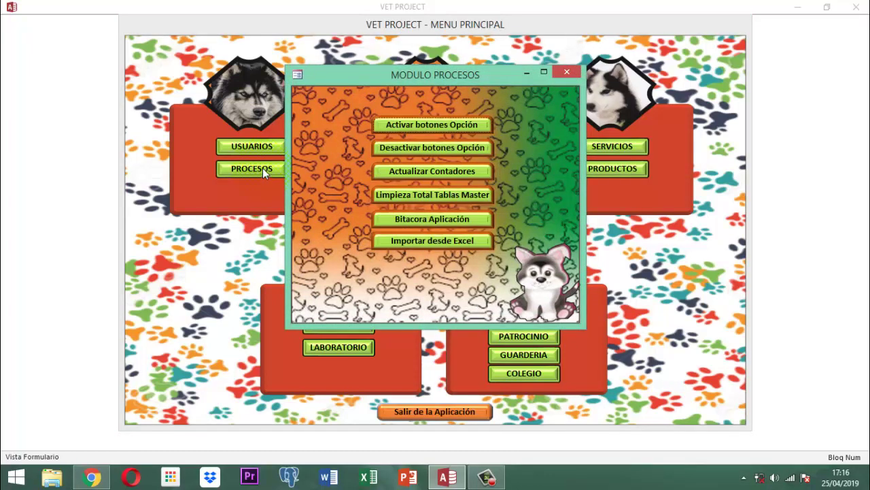
click(428, 126)
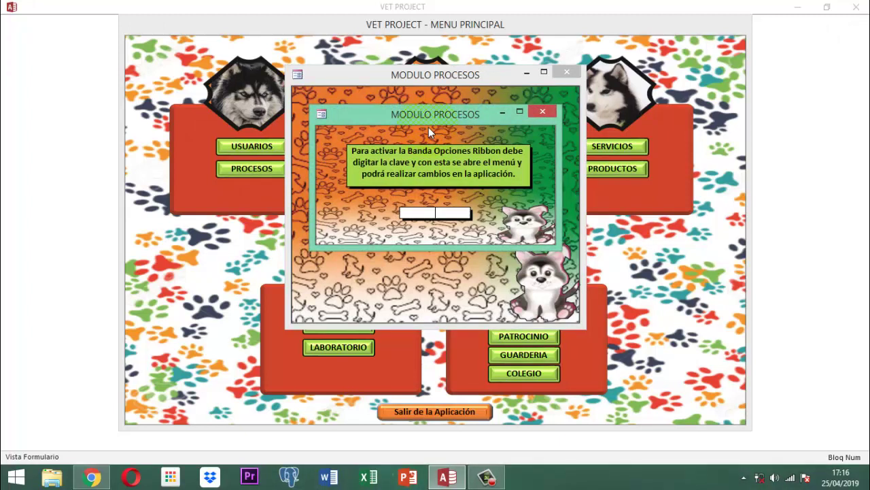
text(********)
key(Return)
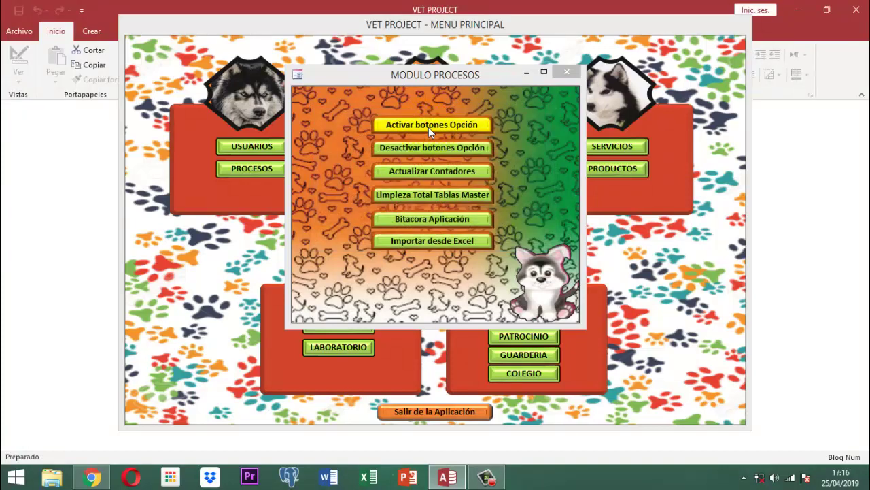
click(565, 72)
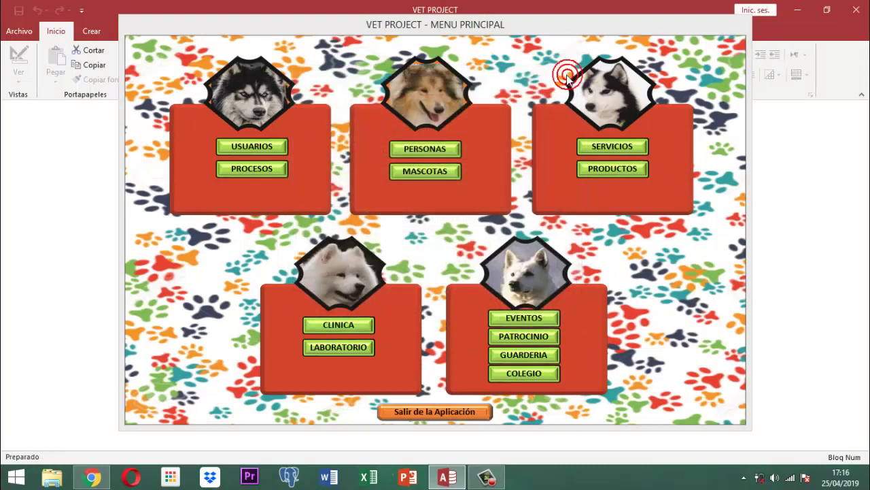
Close the Menu Principal form and show the database's Navigation Pane.
right_click(529, 25)
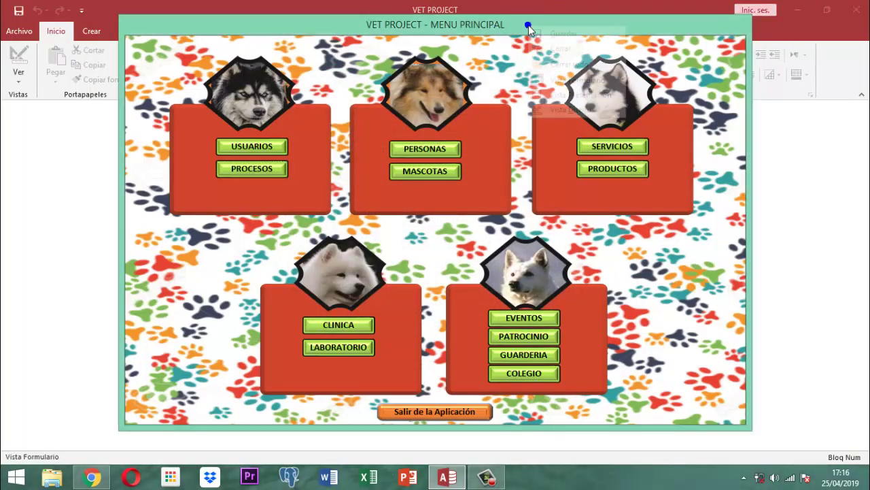
click(552, 49)
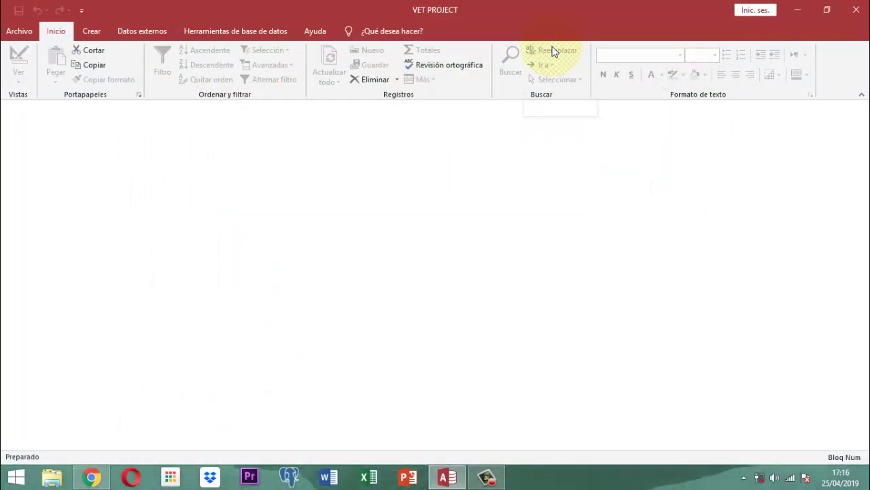
key(F11)
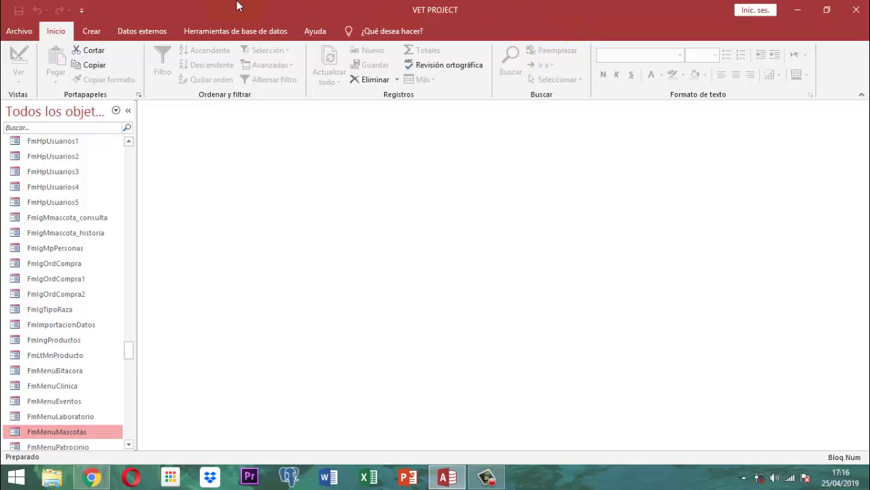
Filter the database objects by FmIgMmascota_c and open the FmIgMmascota_consulta form in Design view.
click(73, 129)
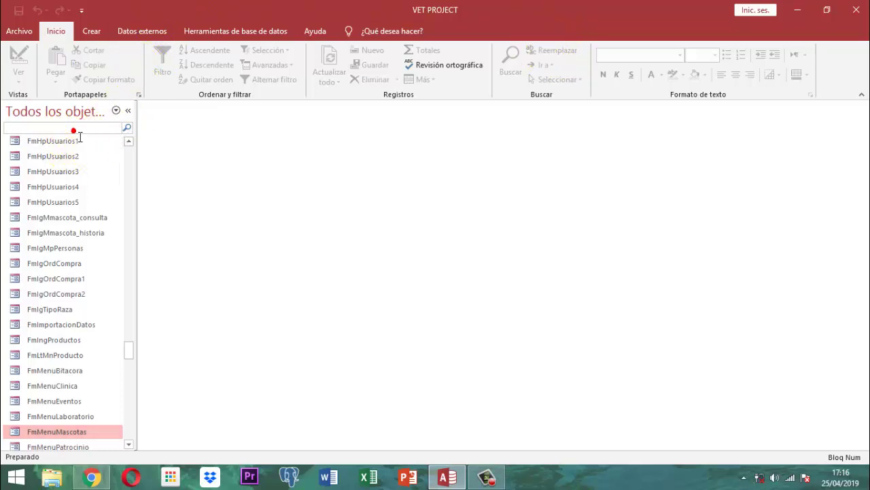
text(F)
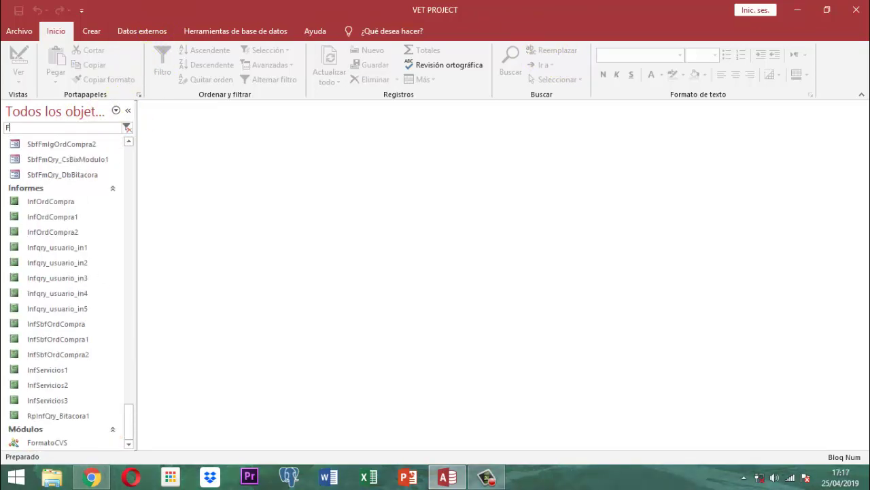
text(mlg)
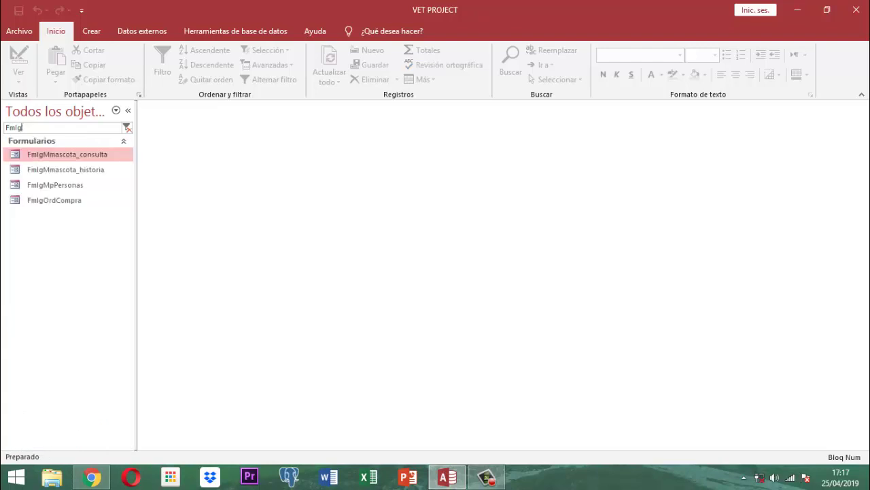
text(Mn)
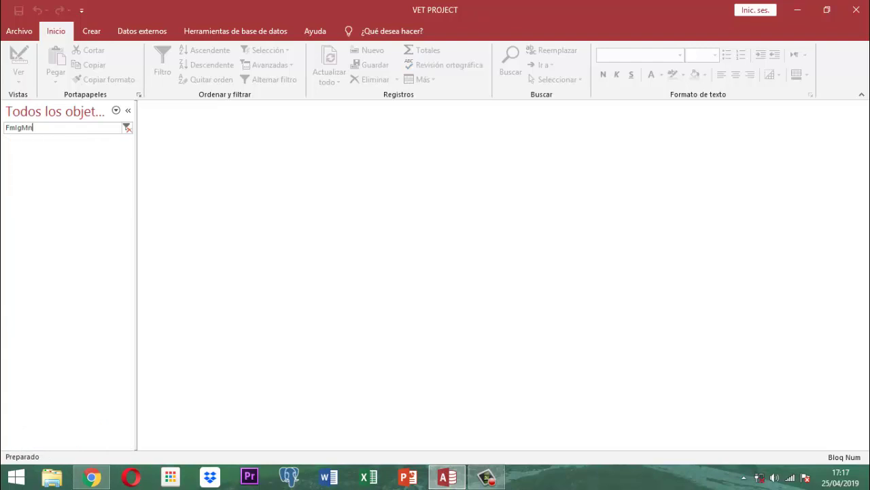
text(ascota_)
key(BackSpace)
key(BackSpace)
key(BackSpace)
key(BackSpace)
key(BackSpace)
key(BackSpace)
key(BackSpace)
key(BackSpace)
key(BackSpace)
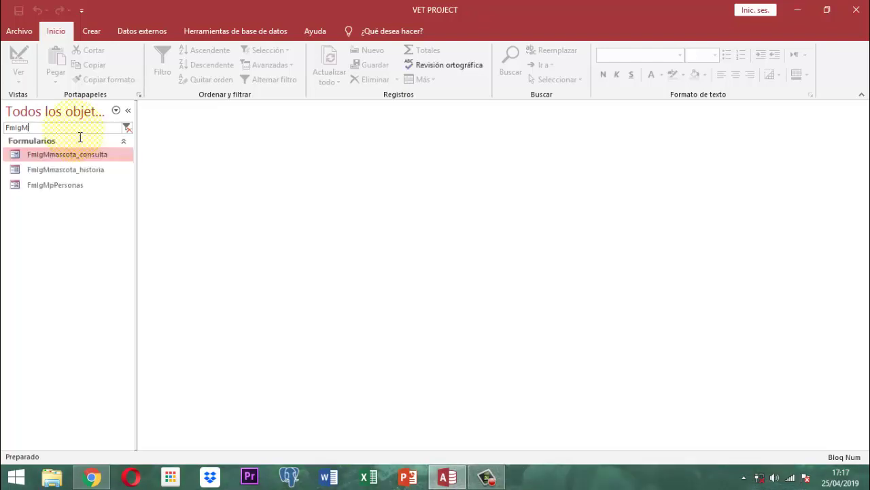
text(Mm)
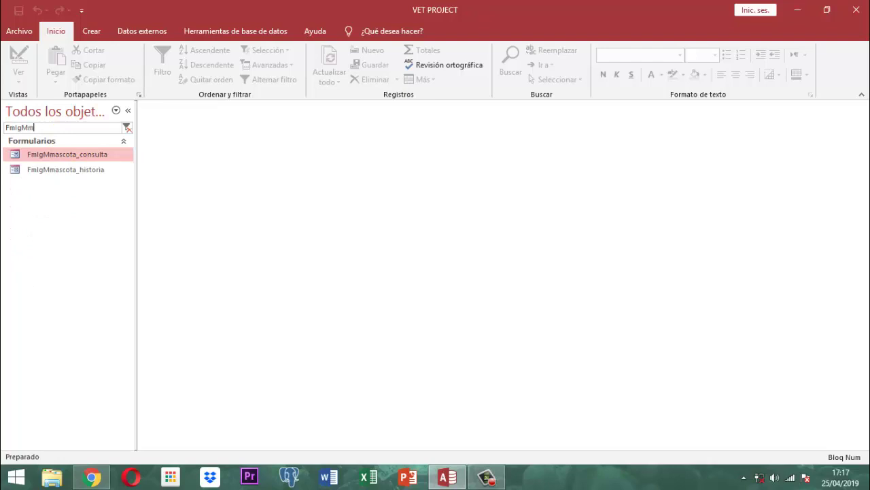
text(ascota_c)
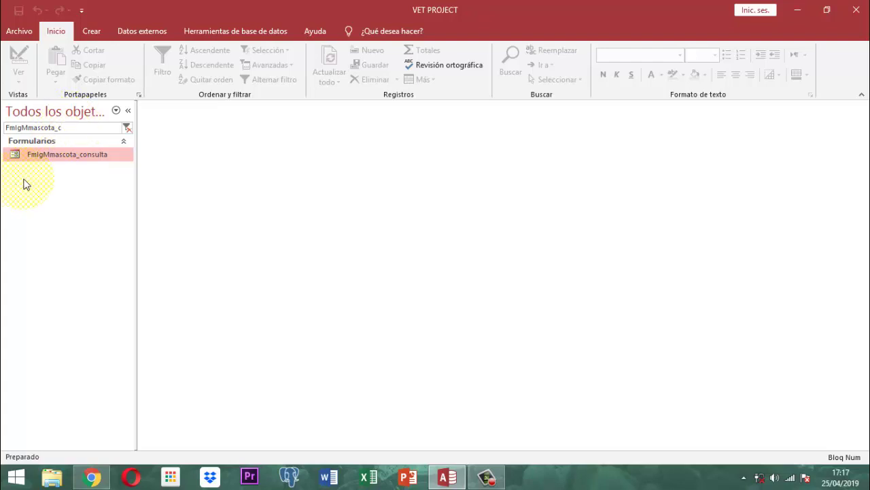
right_click(54, 159)
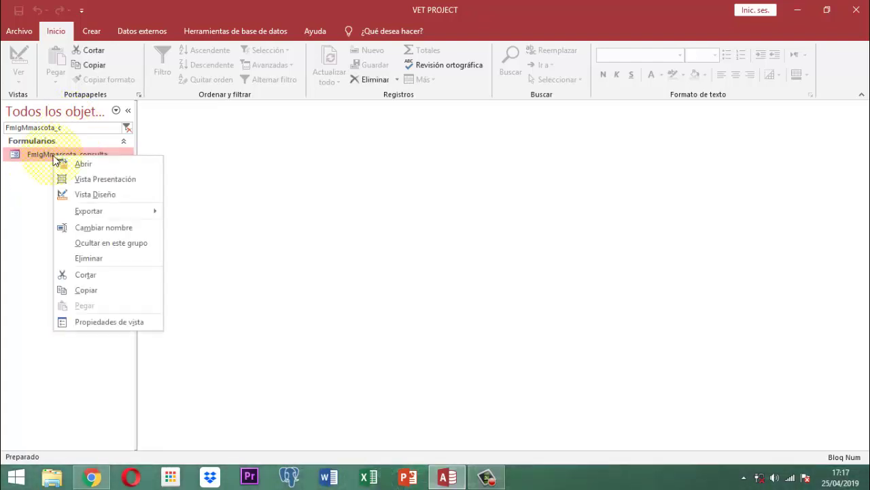
click(95, 196)
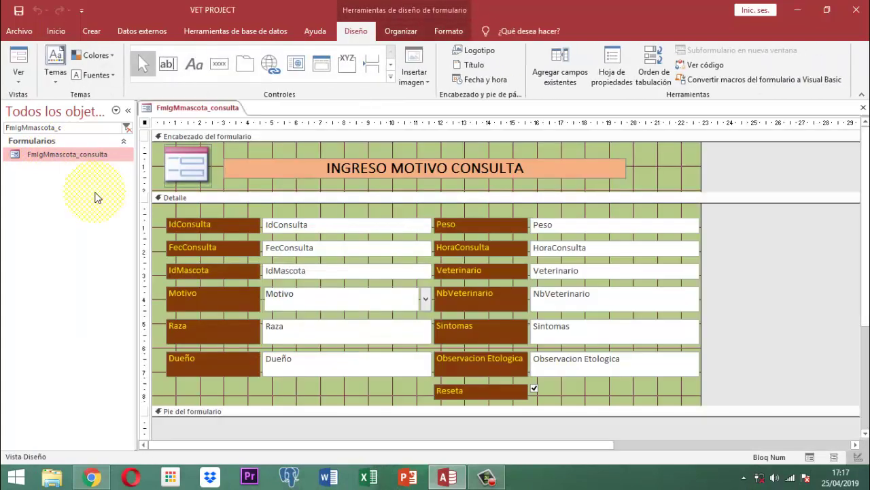
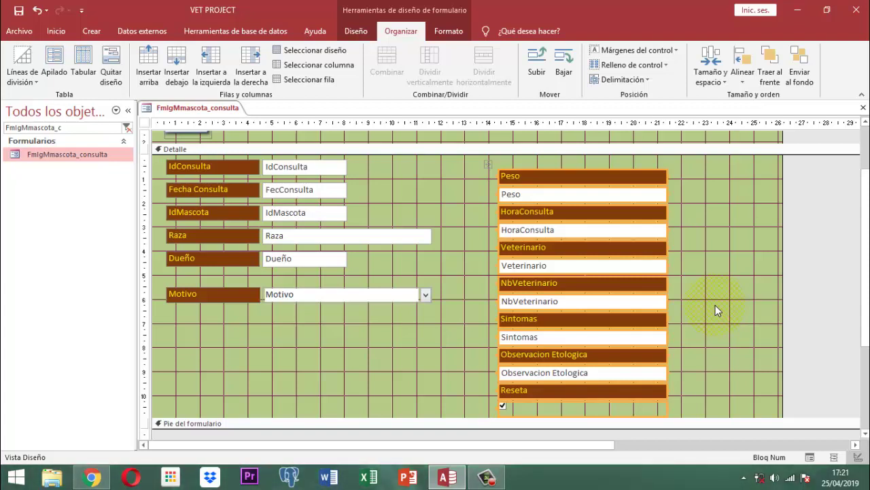
Remove the stacked layout from the Peso to Reseta controls and narrow the Peso, HoraConsulta and Veterinario labels and boxes to about 2.8 cm.
click(488, 164)
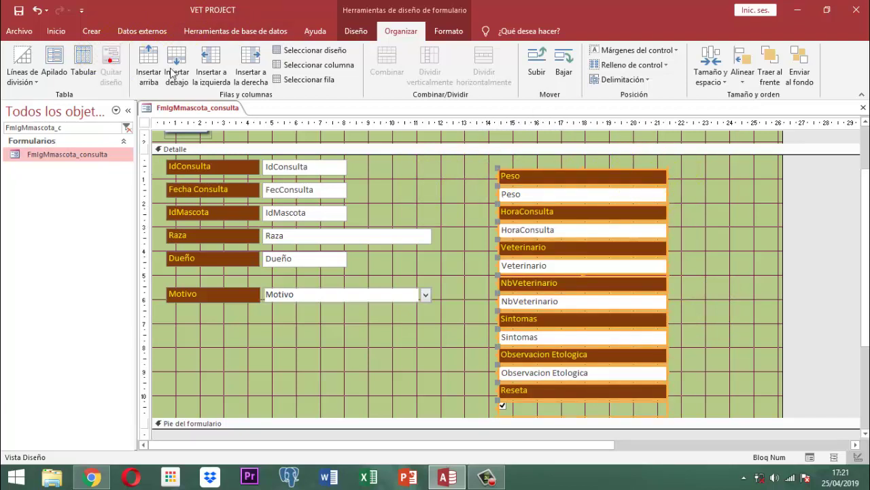
click(706, 244)
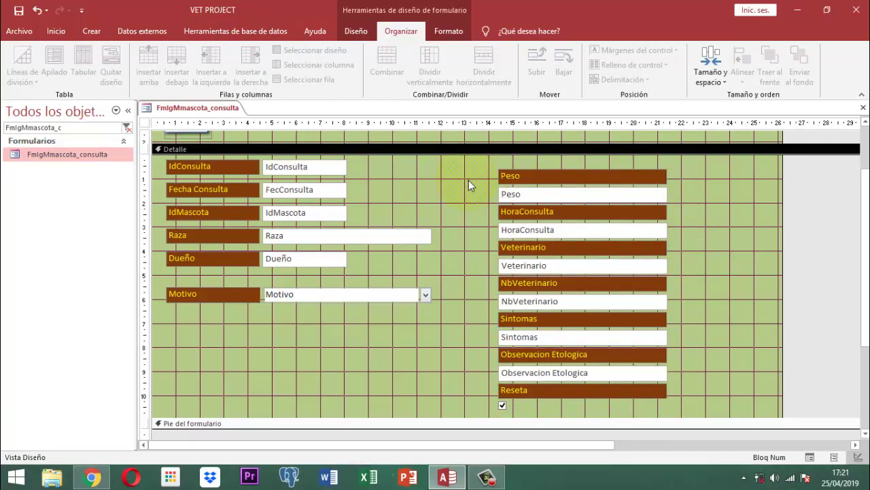
drag(472, 161, 578, 274)
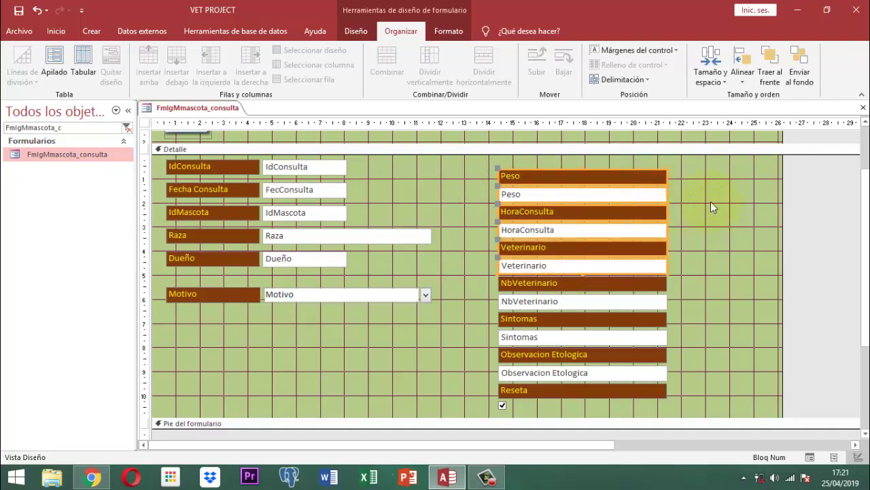
drag(675, 186, 569, 188)
click(619, 197)
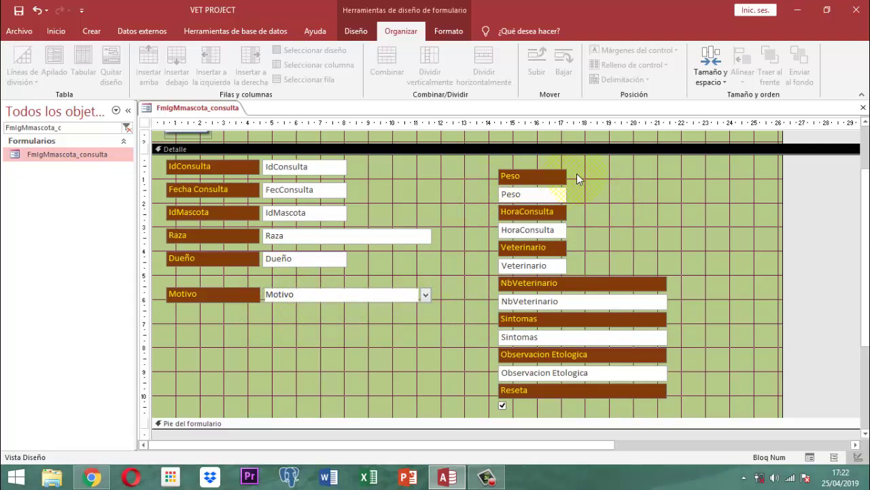
Move the Peso and HoraConsulta labels and text boxes to the area just below the Motivo label.
drag(584, 168, 543, 261)
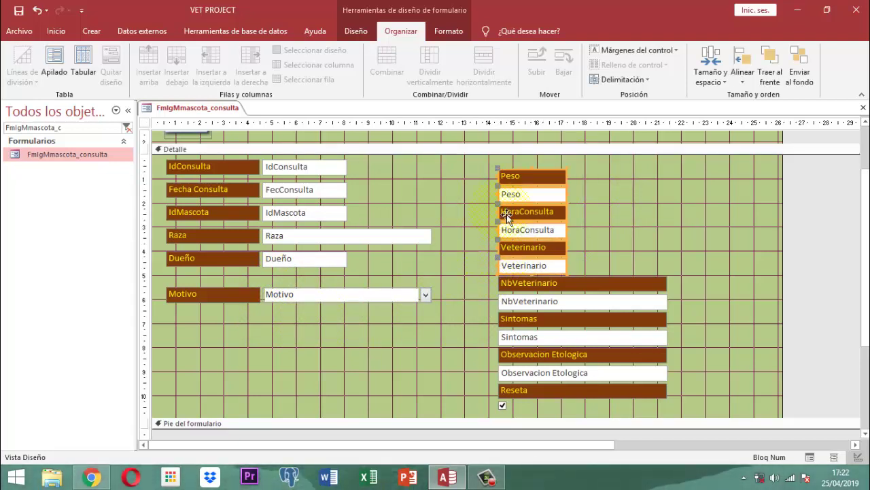
click(624, 168)
drag(587, 168, 508, 240)
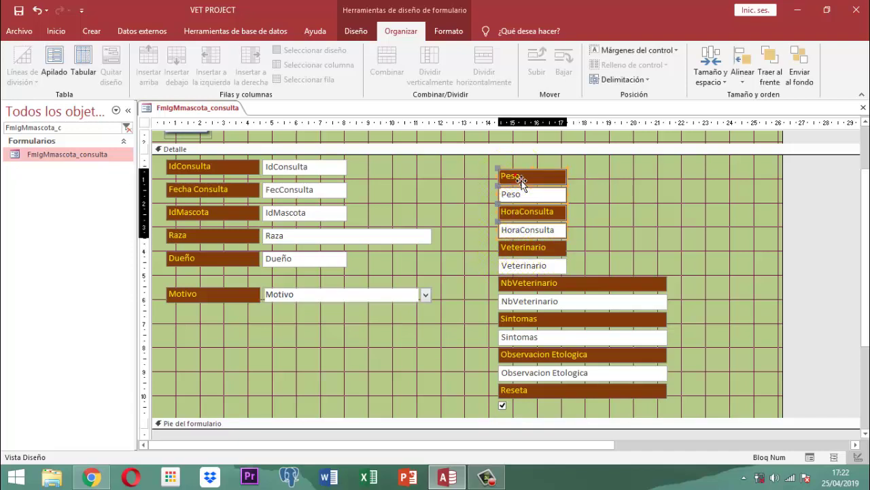
drag(519, 181, 192, 318)
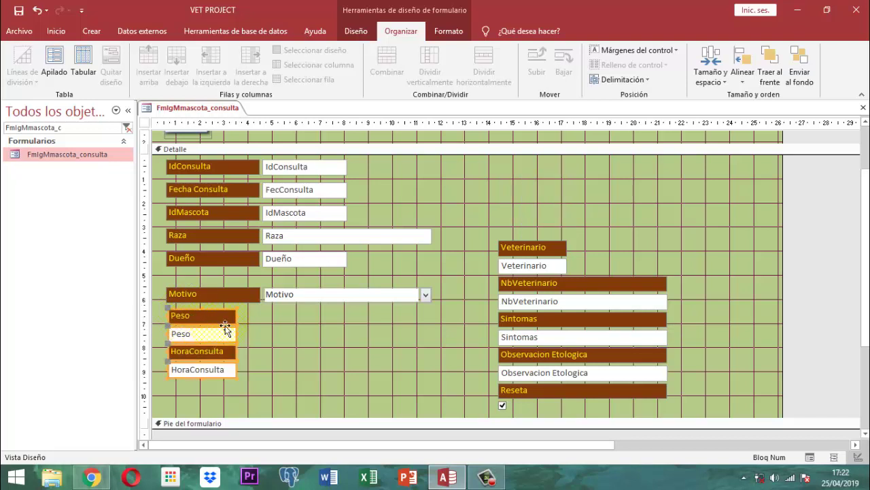
click(257, 332)
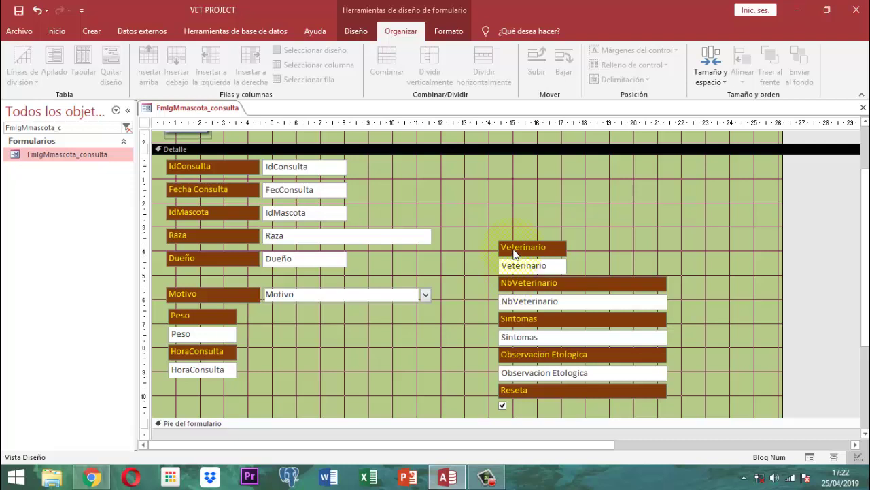
Move the Veterinario label and text box and the NbVeterinario label up to the top of the Detalle section.
drag(489, 239, 666, 293)
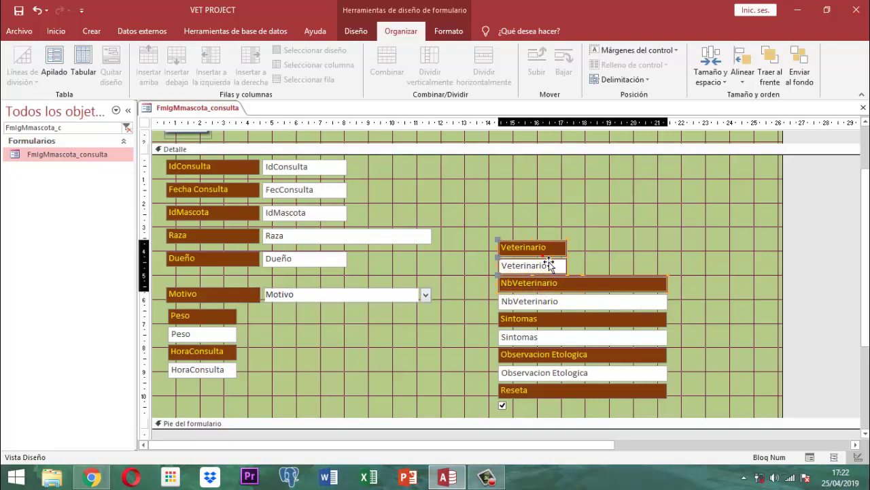
drag(549, 264, 524, 183)
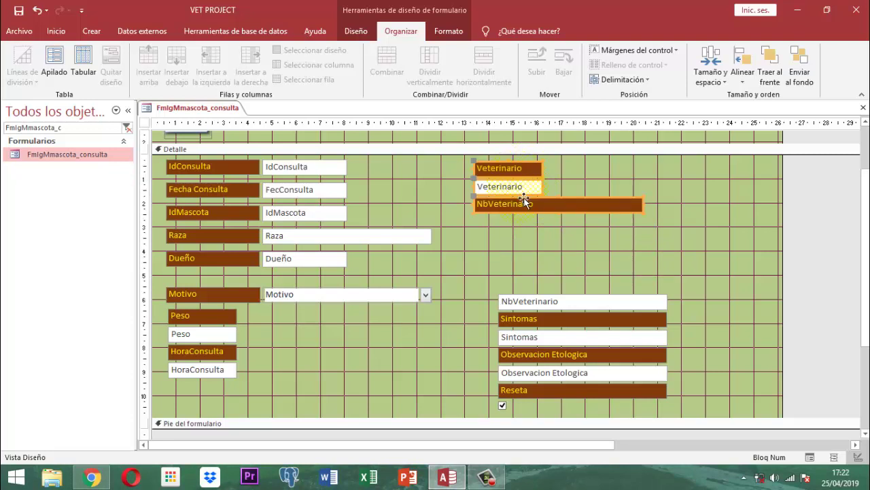
Undo the last move and place the Veterinario and NbVeterinario labels and boxes atop the Detalle section, starting about 12 cm across.
key(ctrl+z)
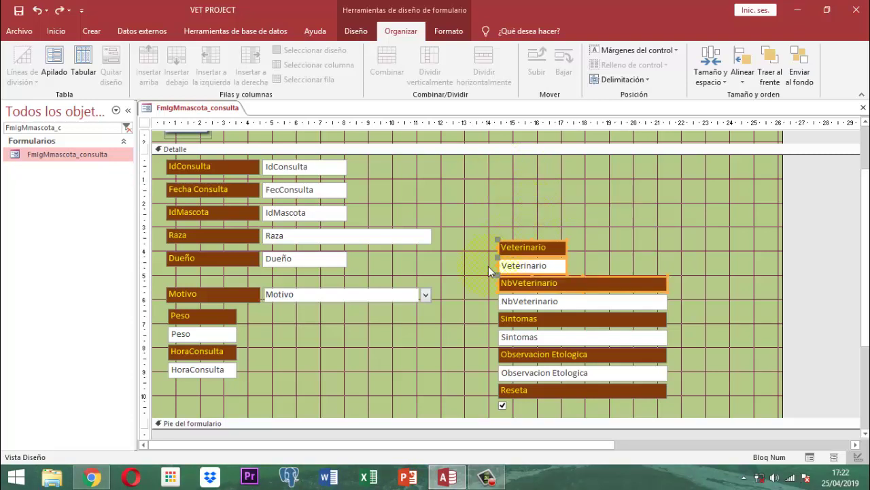
drag(478, 226, 549, 310)
drag(530, 249, 484, 179)
click(599, 180)
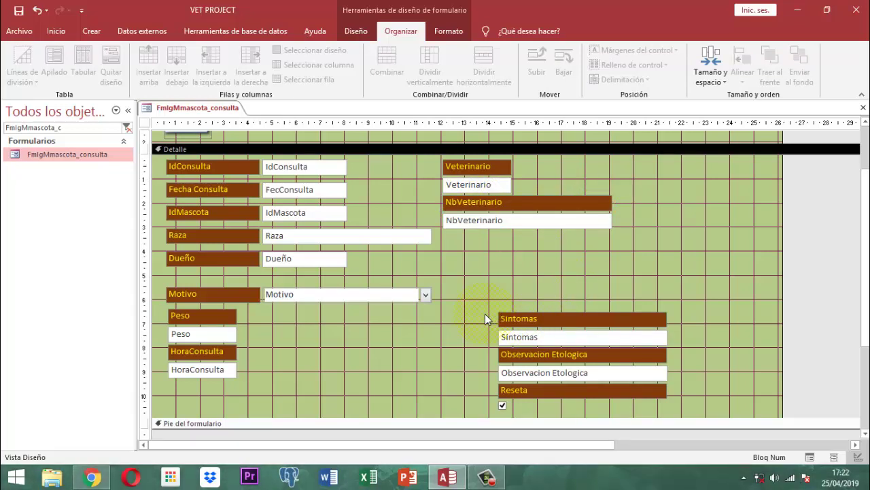
Move the Sintomas and Observacion Etologica labels and text boxes directly below the NbVeterinario text box.
drag(485, 315, 530, 375)
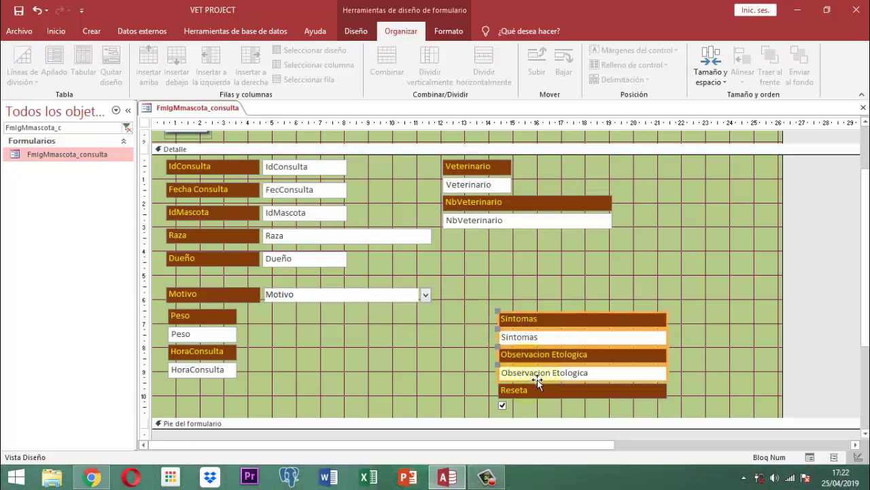
drag(549, 330, 497, 249)
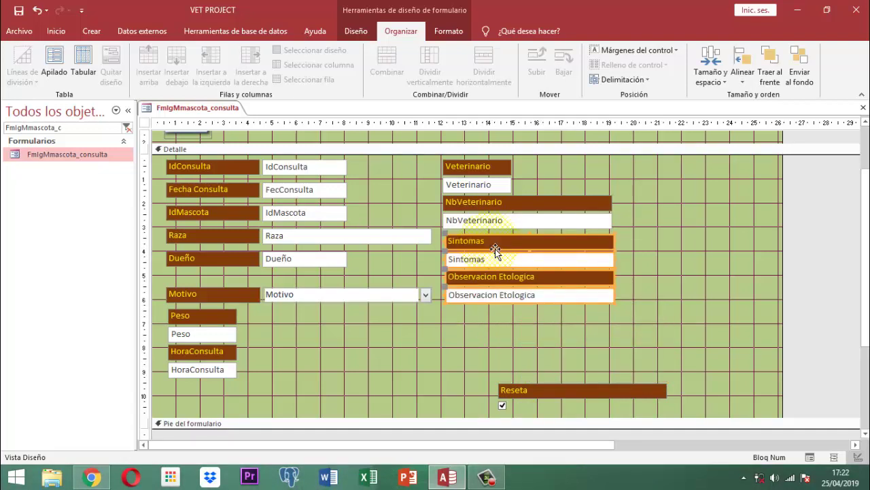
click(632, 259)
Shift the Observacion Etologica label and text box down about 1.6 cm to leave space under the Sintomas box.
drag(438, 275, 551, 303)
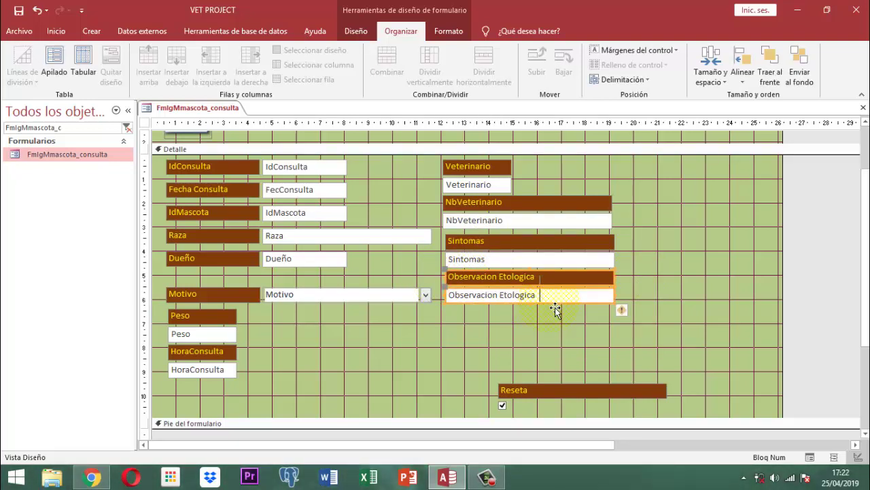
key(Down)
key(Down)
key(Down)
key(Down)
key(Down)
key(Down)
key(Down)
key(Down)
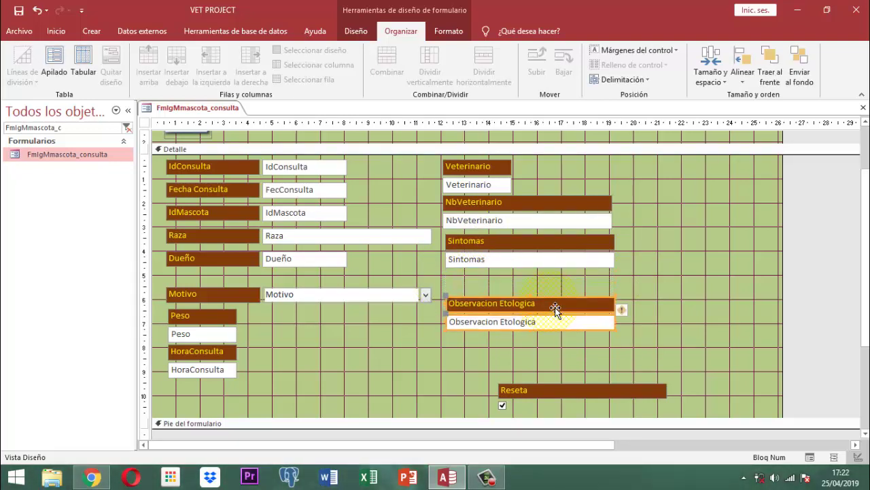
key(Down)
key(Down)
key(Down)
key(Down)
click(617, 289)
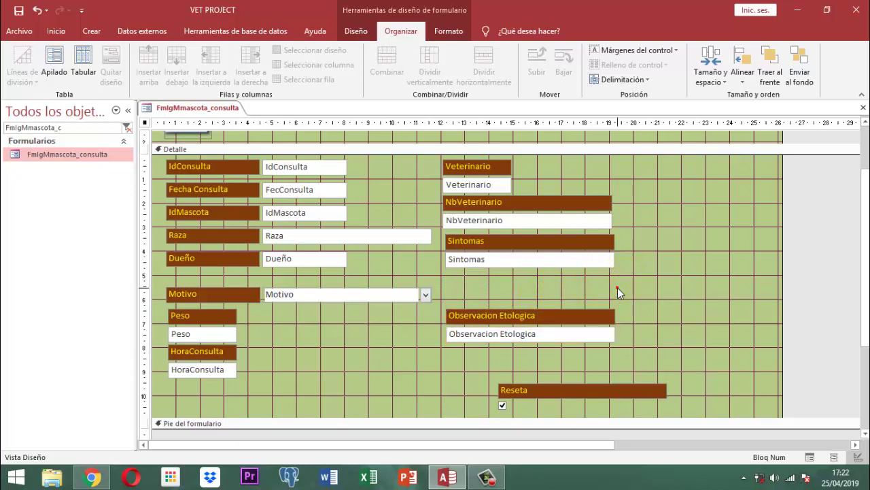
Increase the height of the Sintomas text box to about 2 cm and the Observacion Etologica text box to about 1.6 cm.
click(554, 264)
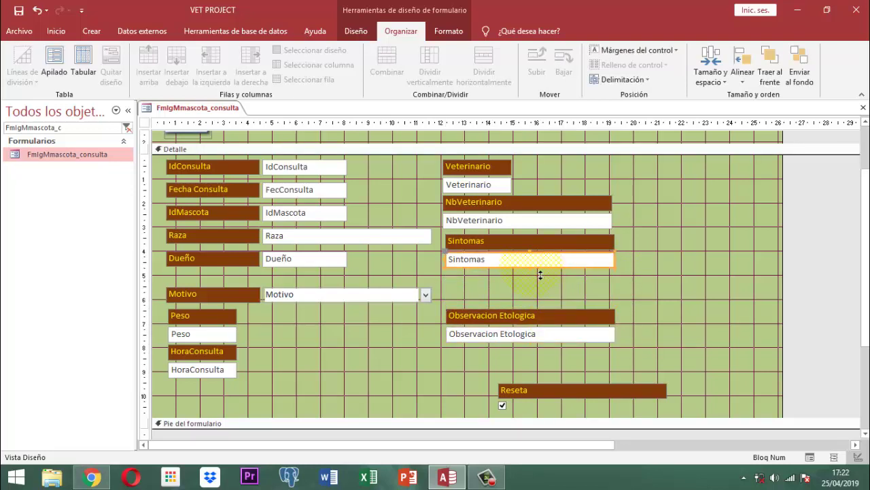
drag(538, 272, 538, 306)
click(529, 339)
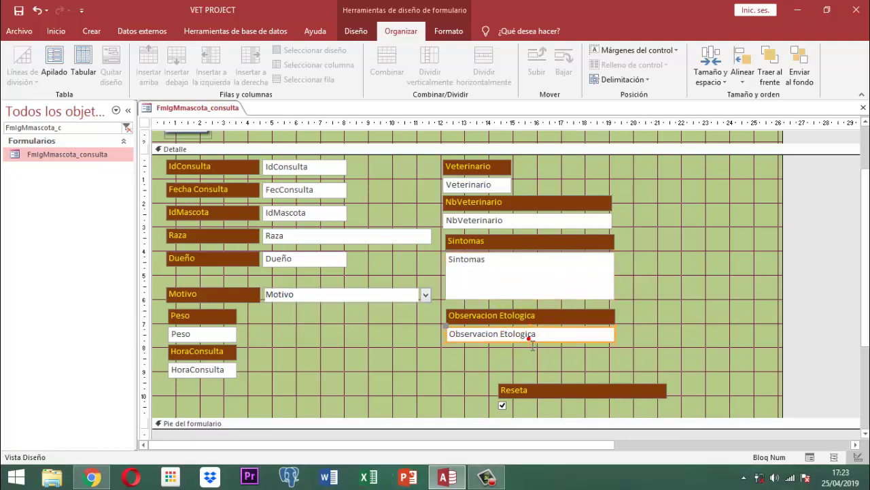
drag(538, 352, 524, 366)
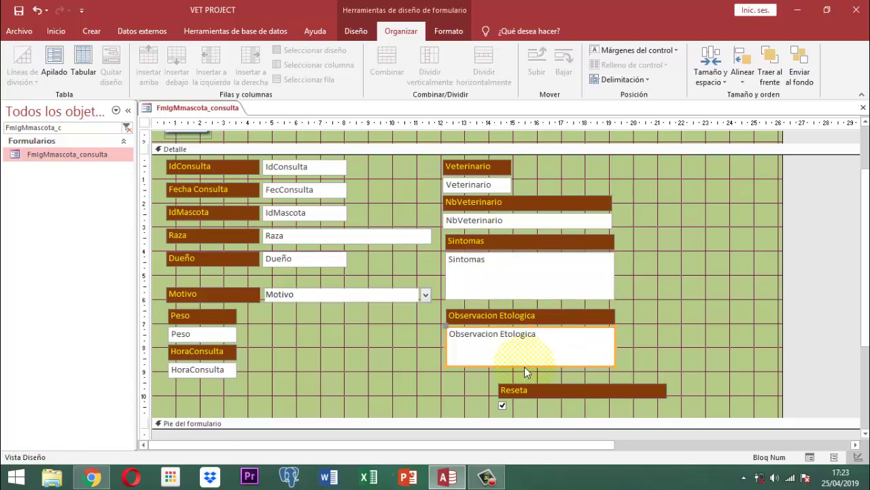
click(629, 354)
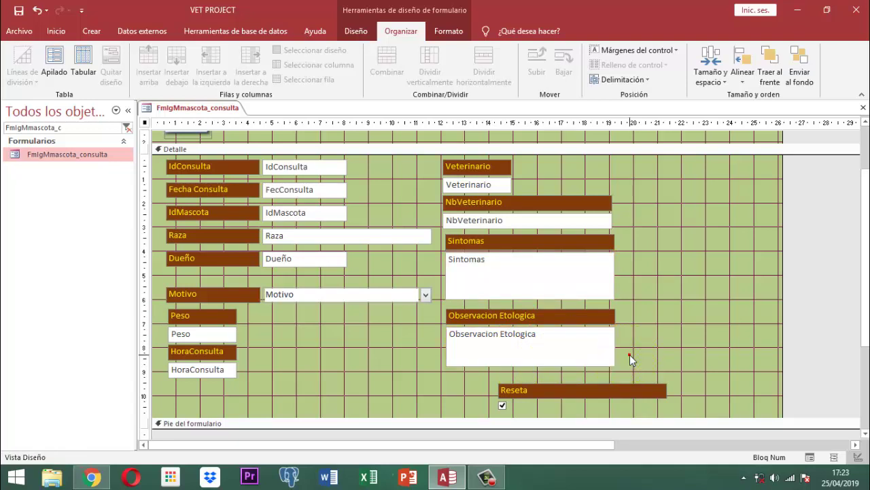
Narrow the Reseta label and check box to about 1.6 cm and move them beside the Veterinario label, about 20 cm across.
click(484, 383)
drag(485, 384, 538, 412)
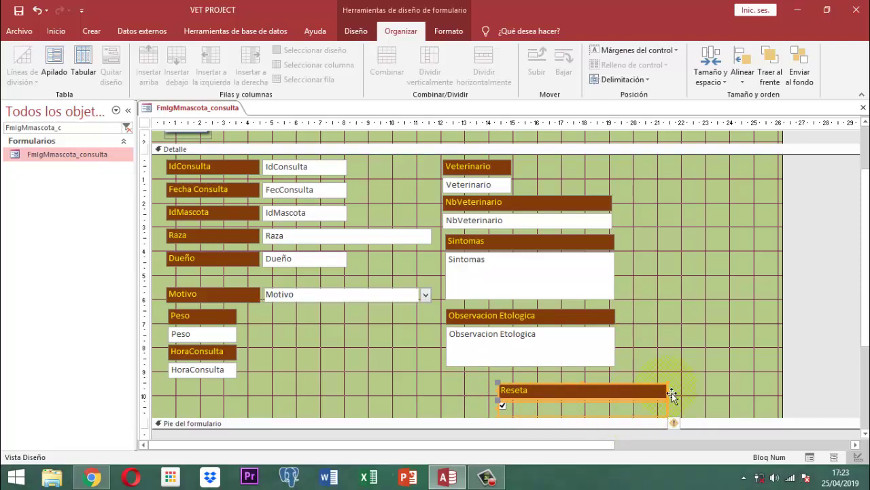
drag(669, 399, 538, 401)
click(572, 392)
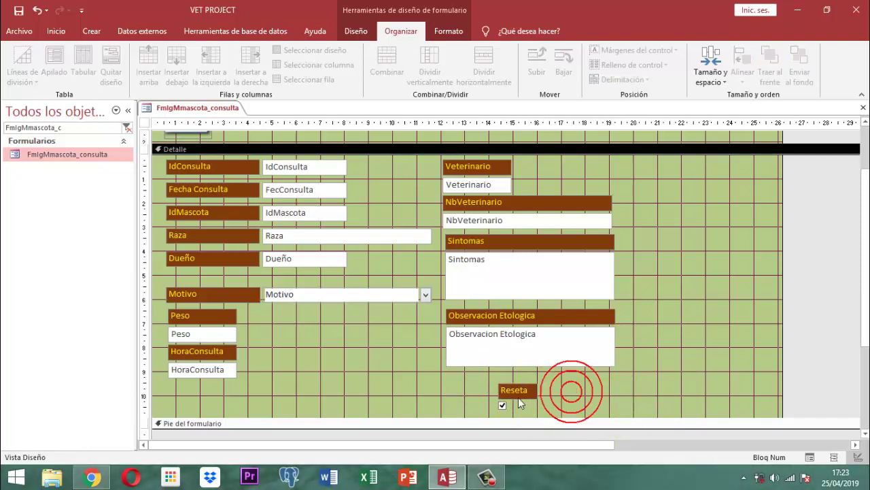
drag(486, 385, 661, 177)
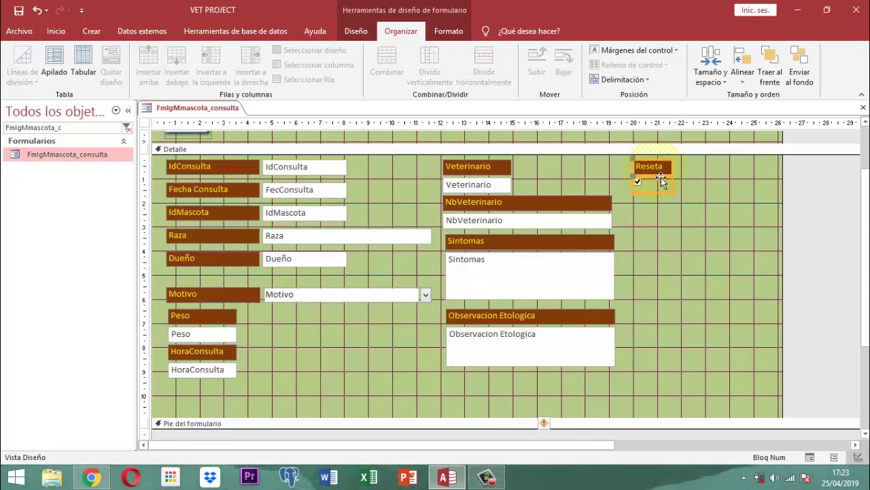
click(687, 177)
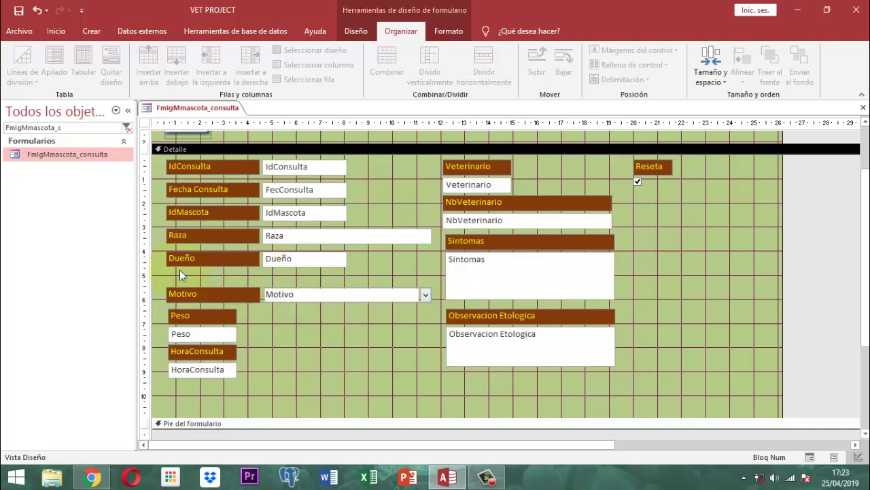
Add a label about 7 cm wide reading "Nombre del Dueño" between the Dueño and Motivo fields.
click(360, 32)
click(194, 63)
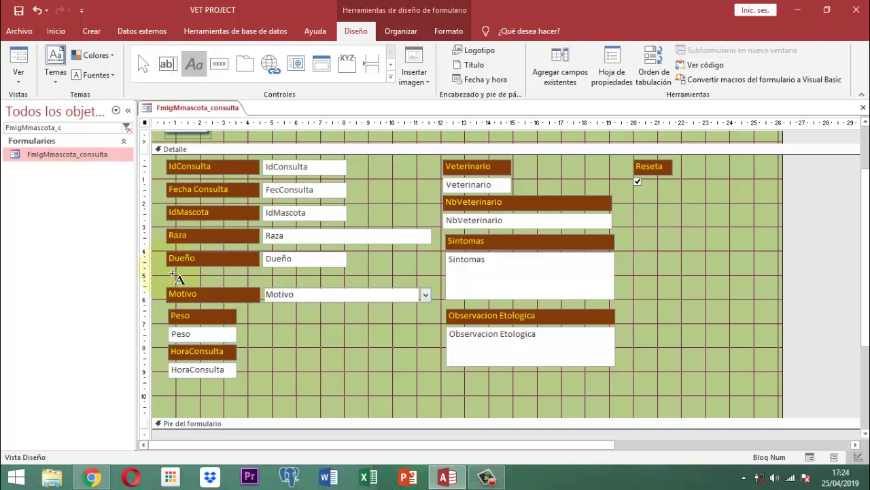
drag(172, 273, 344, 282)
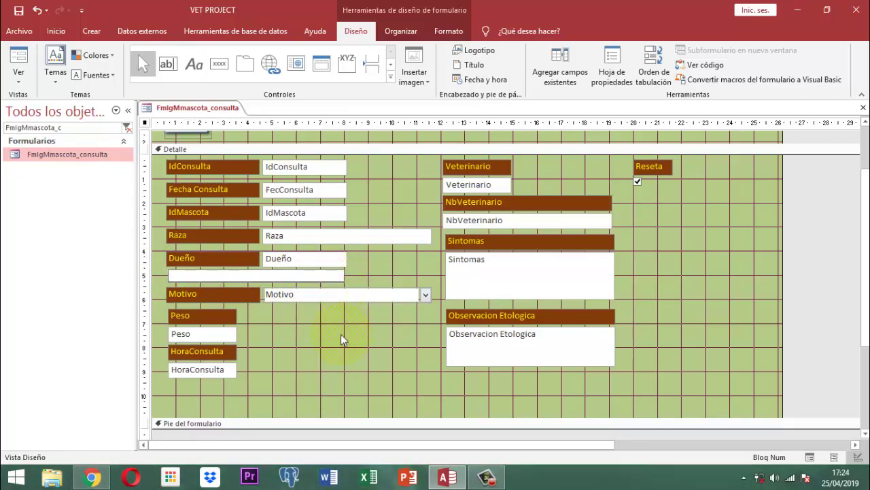
text(Nombre del Du)
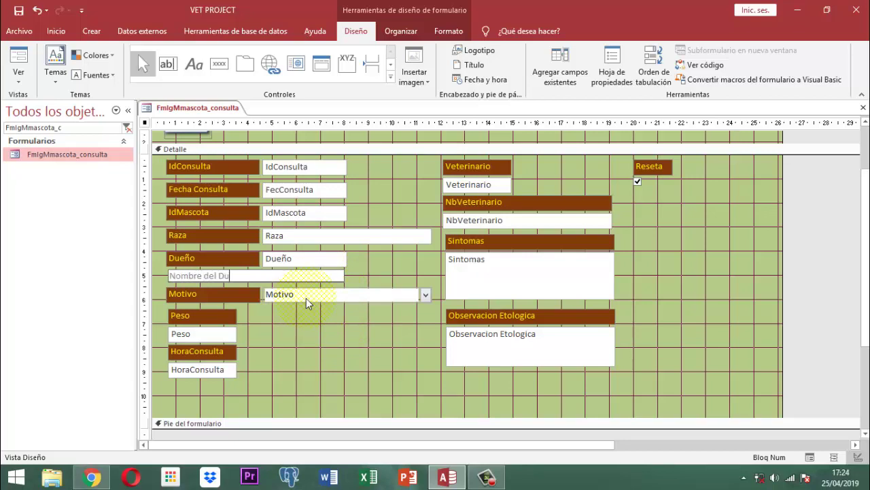
text(eño)
click(272, 272)
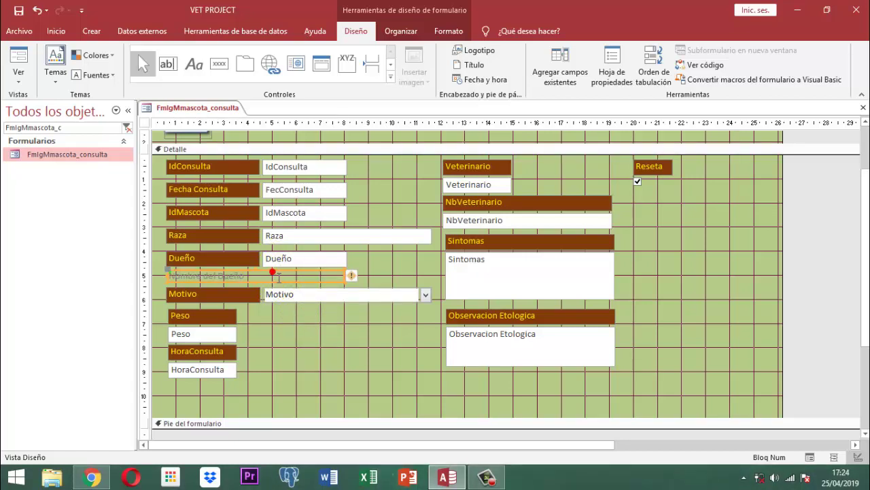
click(438, 33)
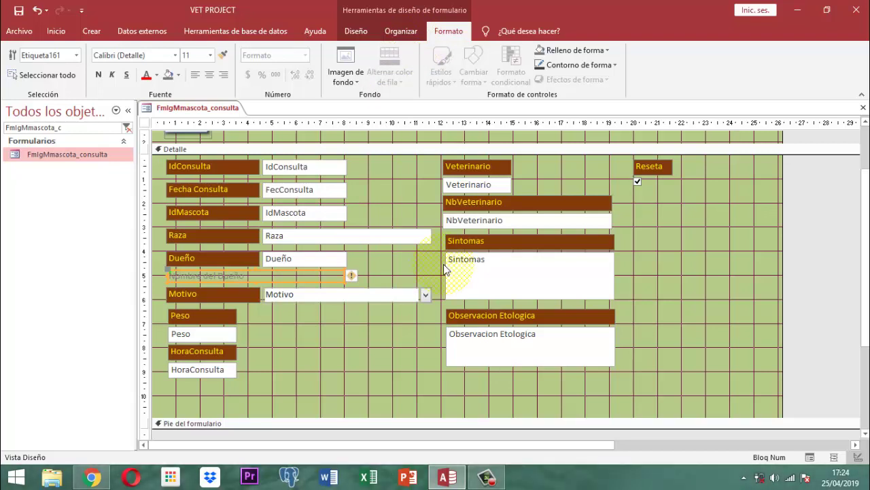
Widen the Veterinario label and text box to about 7 cm.
click(473, 170)
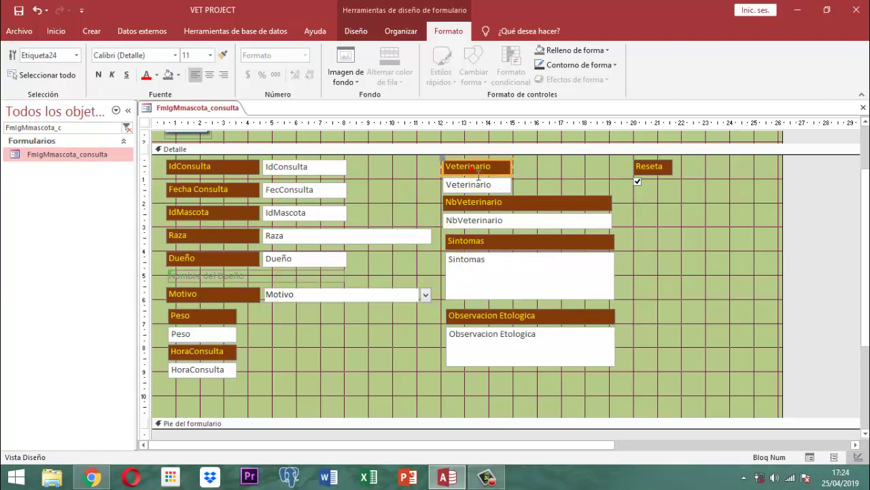
drag(526, 149, 619, 166)
click(511, 167)
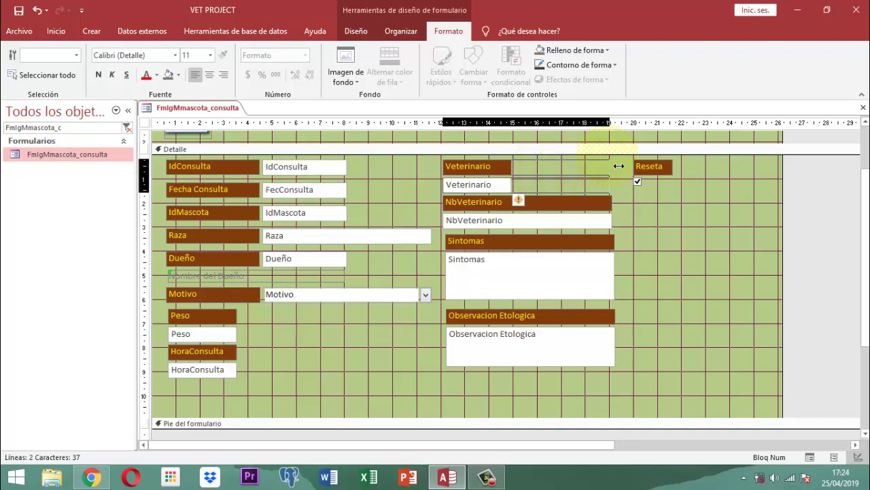
click(643, 221)
Left-align all labels and boxes from Veterinario to Observacion Etologica and size them to the widest one.
drag(428, 163, 490, 346)
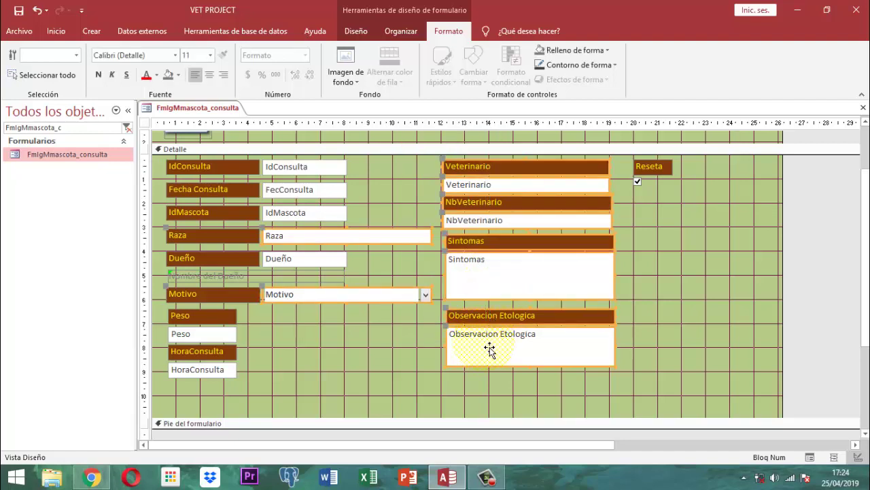
click(415, 200)
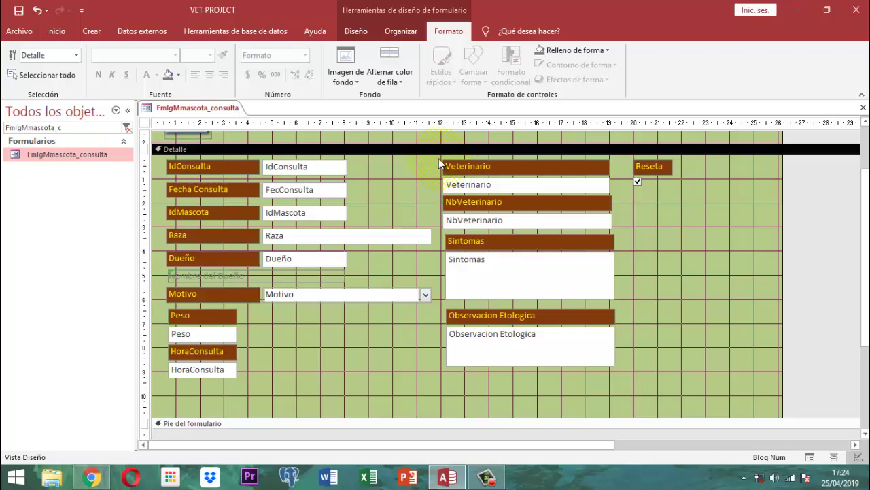
drag(439, 159, 458, 349)
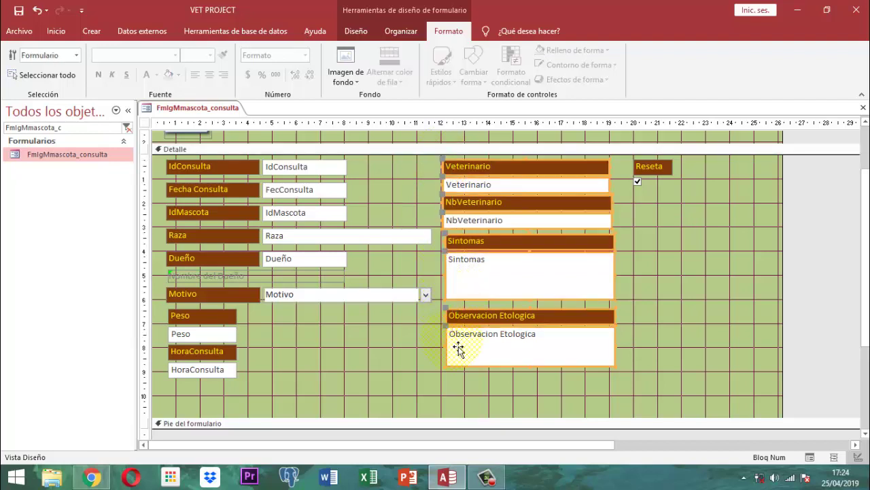
click(401, 31)
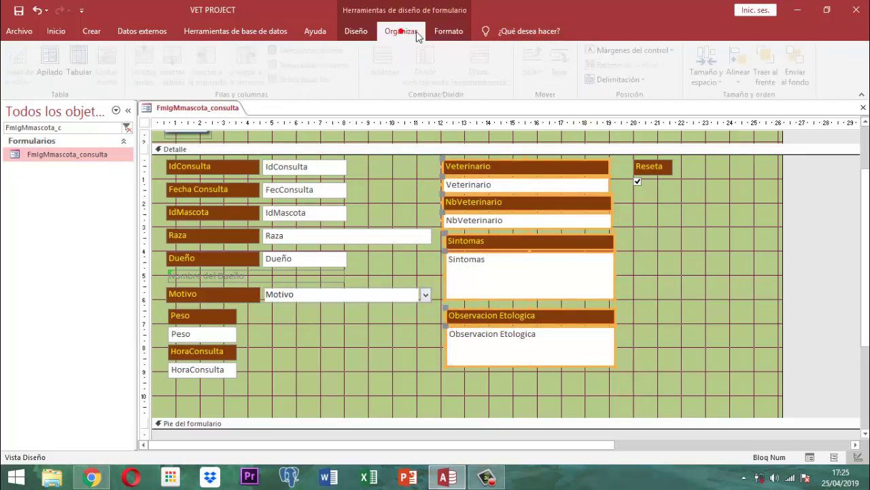
click(742, 78)
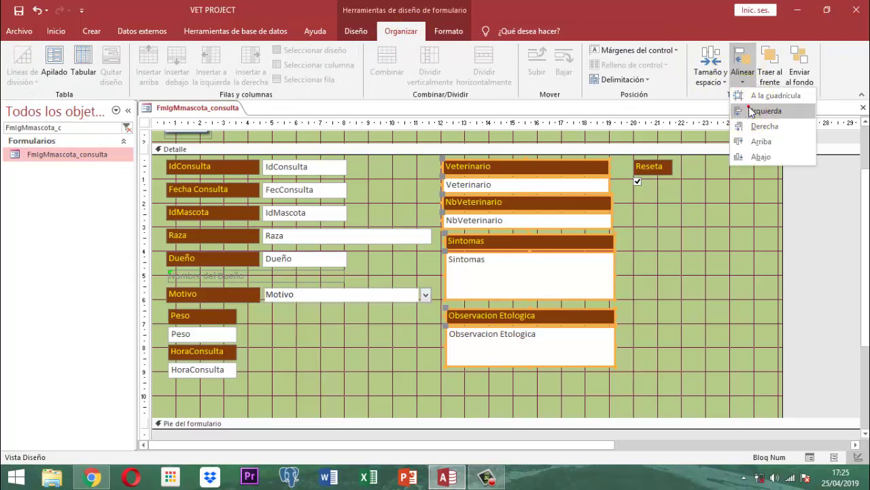
click(755, 111)
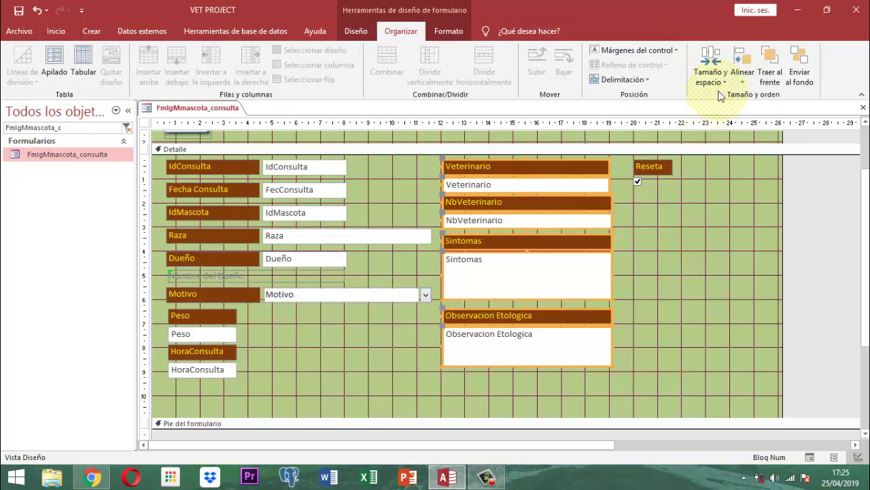
click(713, 62)
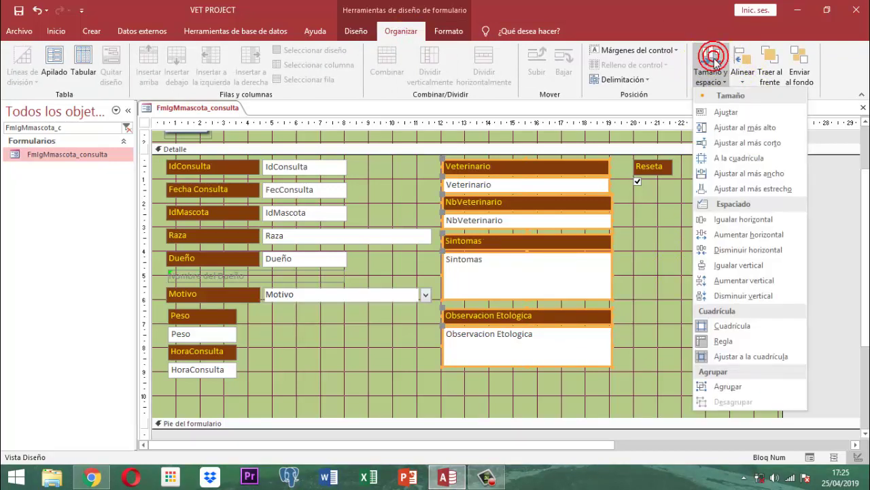
click(765, 173)
click(680, 252)
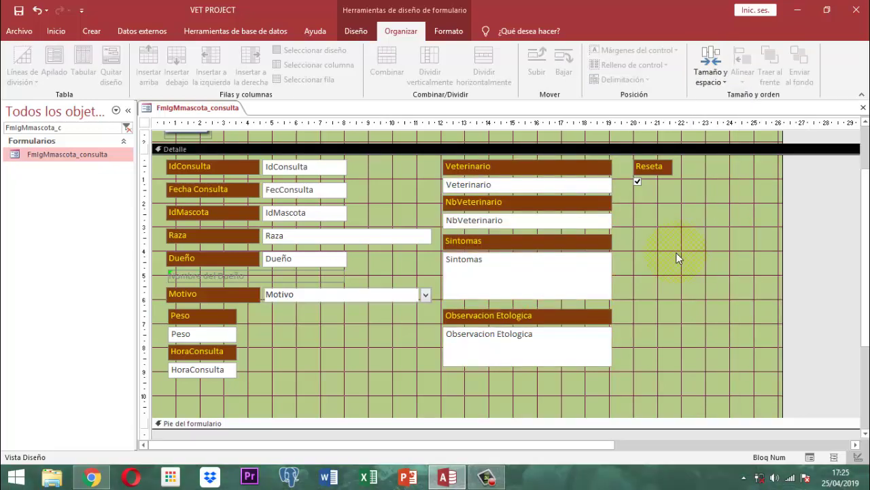
Change the Veterinario label's caption to "Id Veterinario".
click(465, 170)
double_click(465, 172)
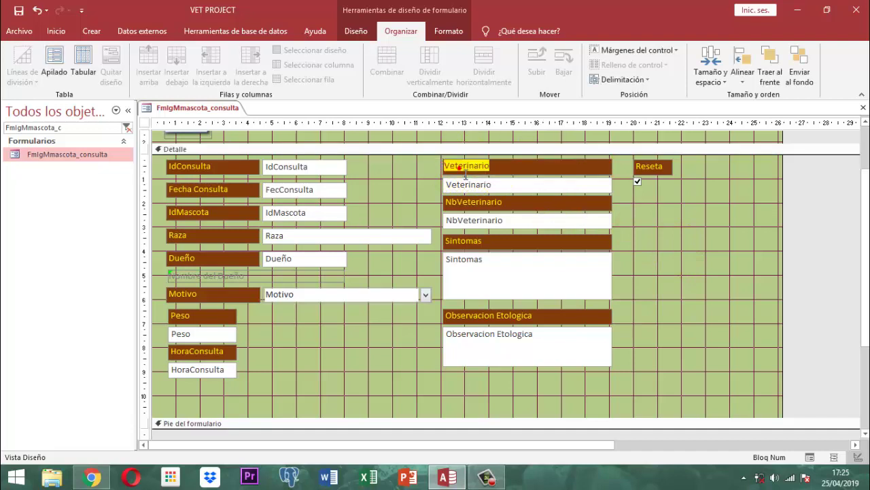
click(465, 175)
text(Id)
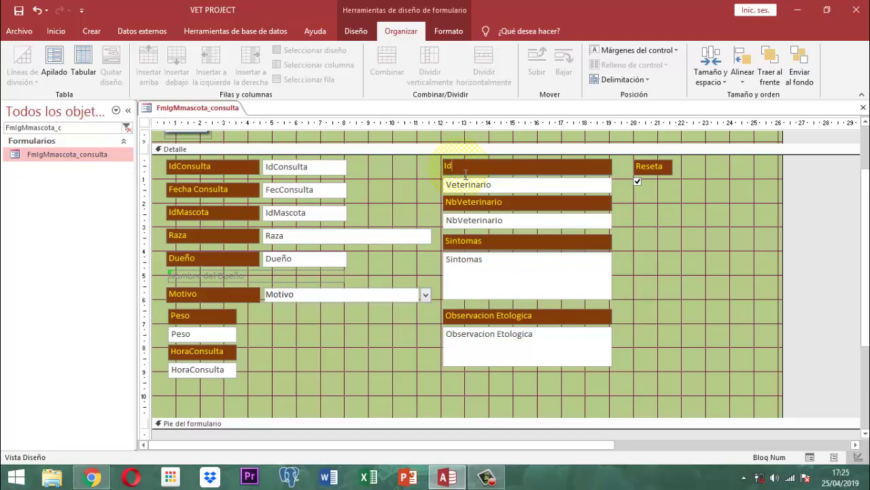
text( Veterinario)
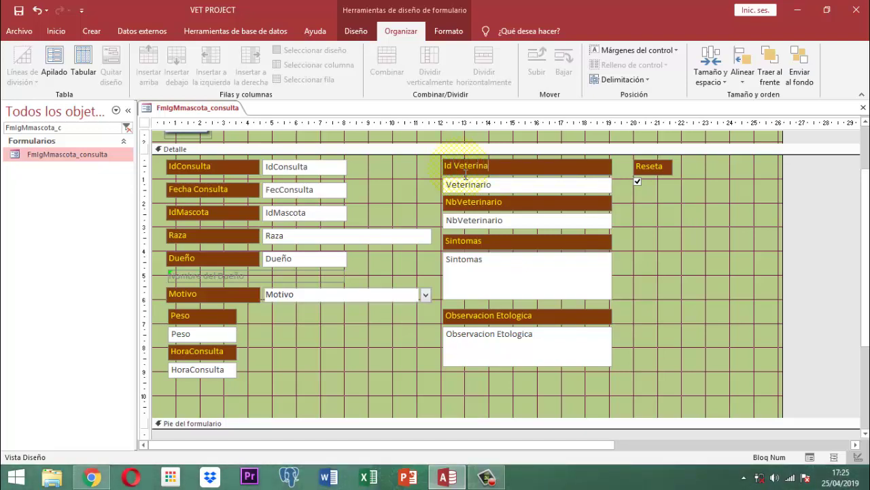
click(693, 248)
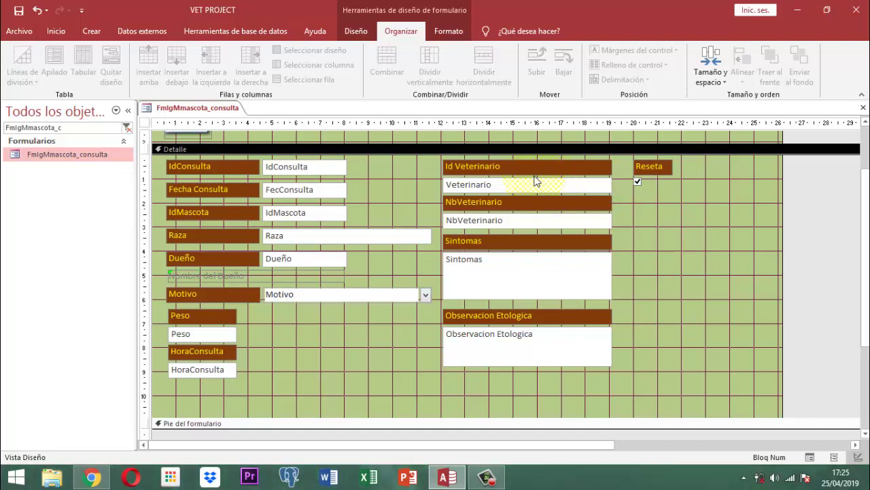
Give the "Nombre del Dueño" label a gold fill and bold black text.
click(275, 276)
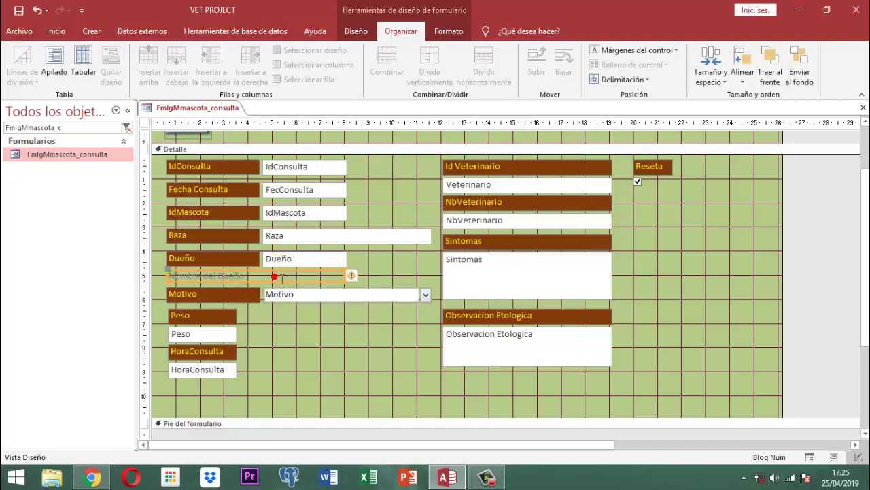
click(446, 34)
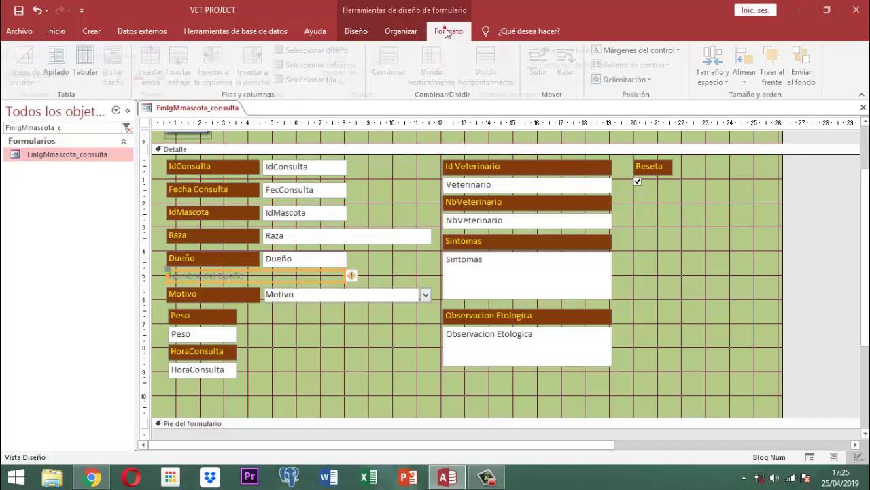
click(178, 75)
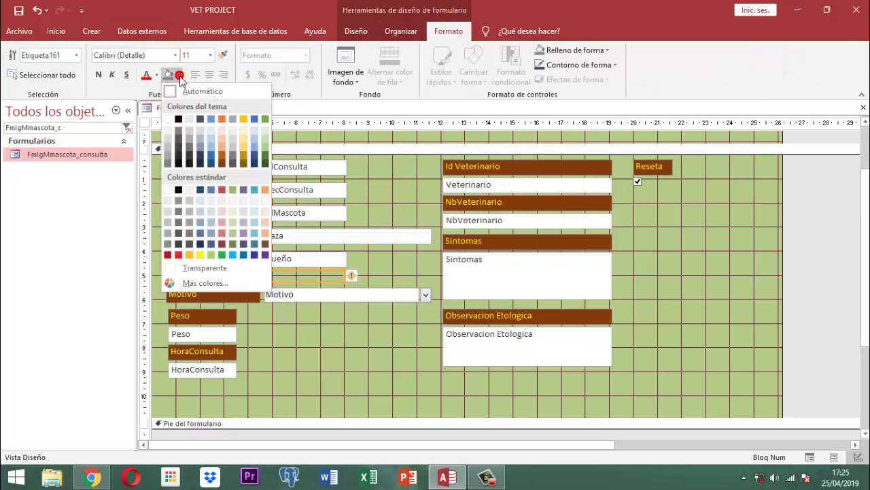
click(244, 120)
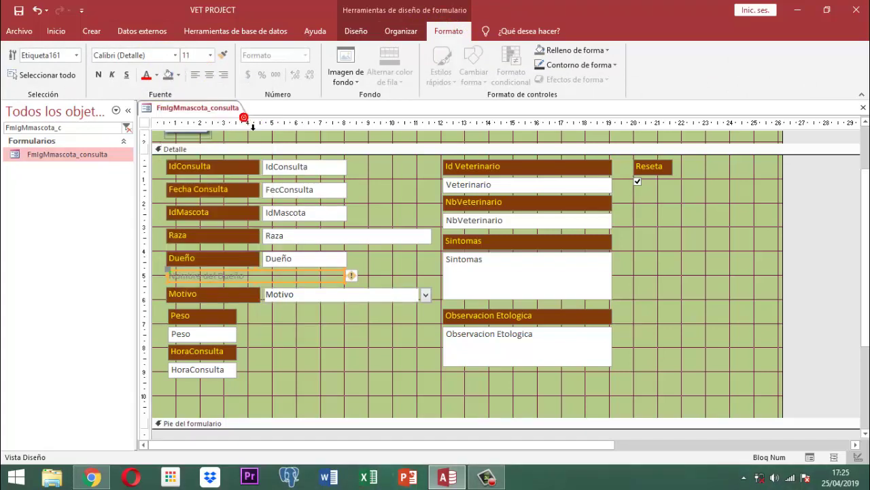
click(157, 74)
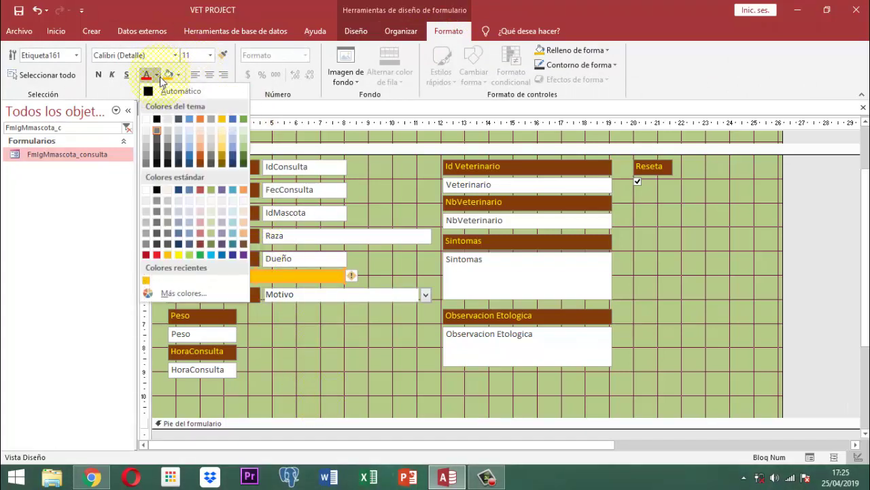
click(157, 119)
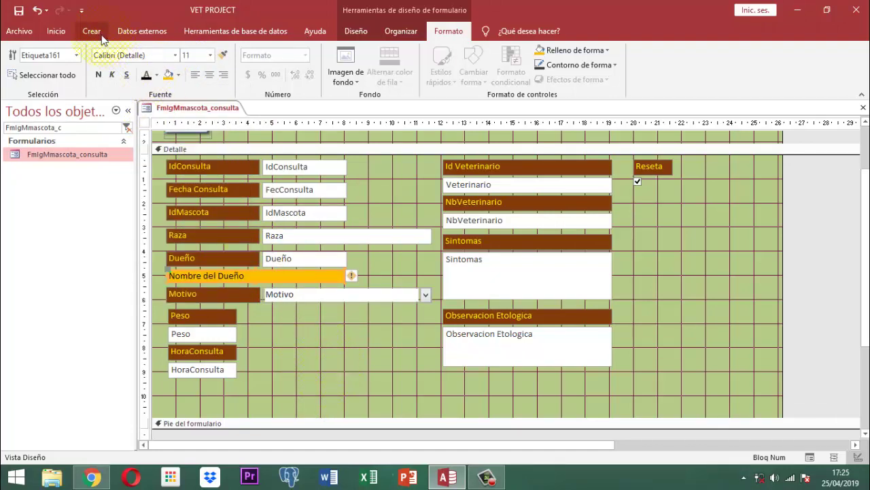
click(98, 75)
click(315, 342)
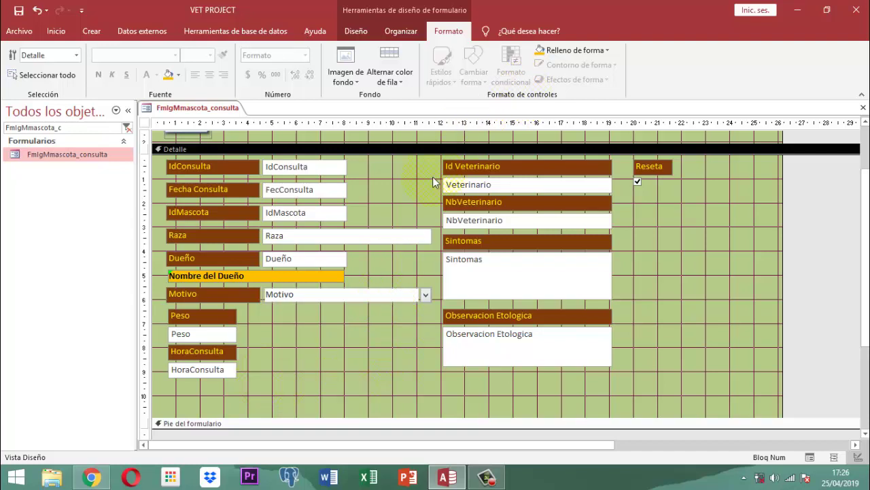
Move the Id Veterinario and NbVeterinario labels and boxes beneath Motivo, aligned with its combo box and beside Peso and HoraConsulta.
drag(432, 165, 552, 224)
drag(525, 176, 332, 325)
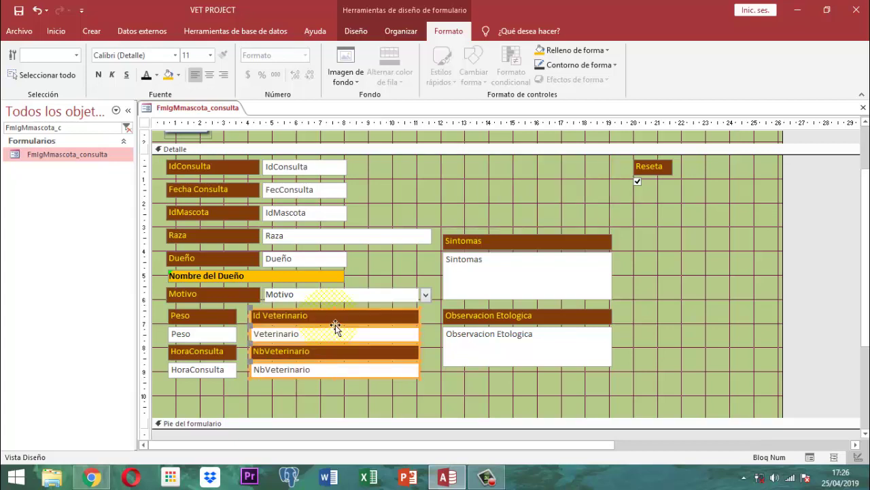
key(Right)
key(Right)
key(Right)
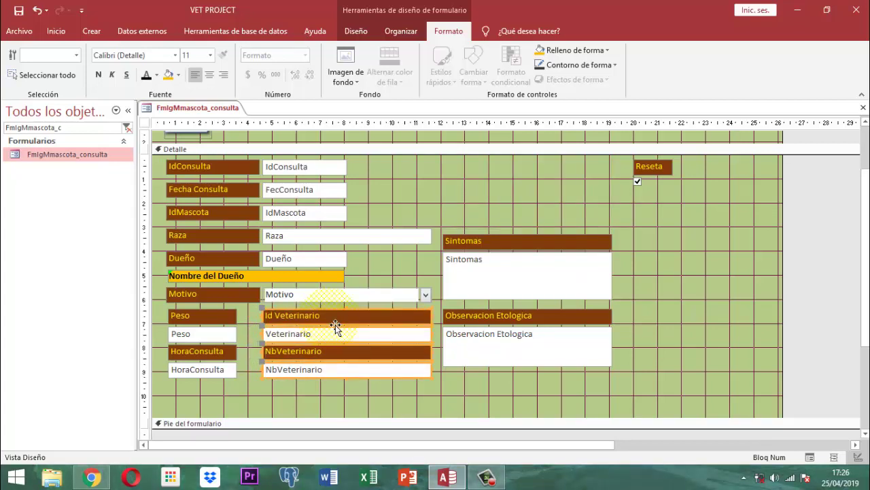
click(635, 314)
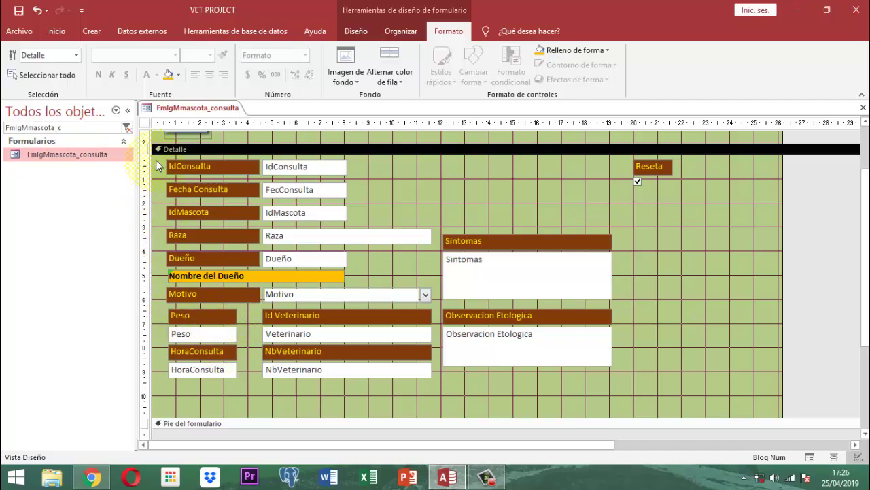
Left-align the first-column controls from the IdConsulta label down to the HoraConsulta box.
drag(156, 166, 183, 378)
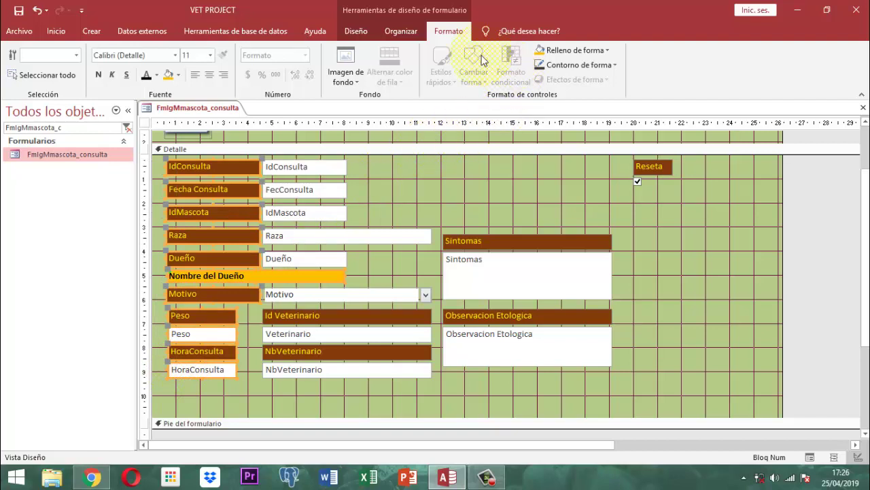
click(401, 32)
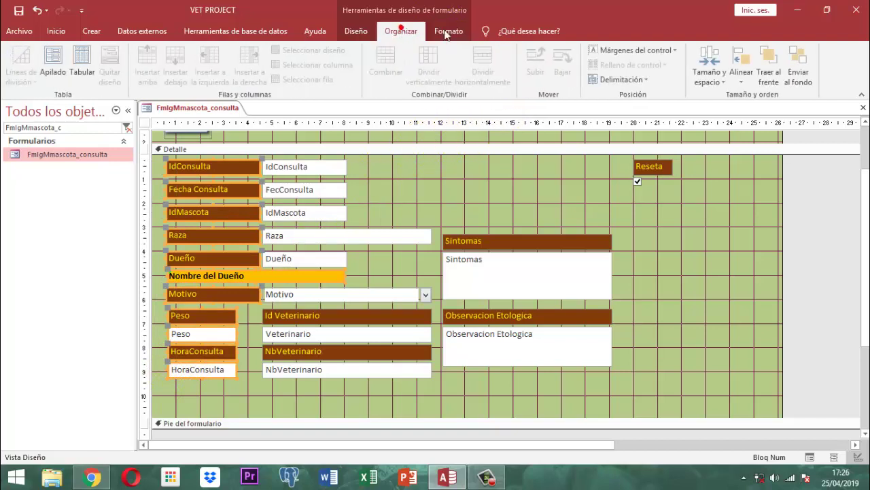
click(743, 84)
click(745, 108)
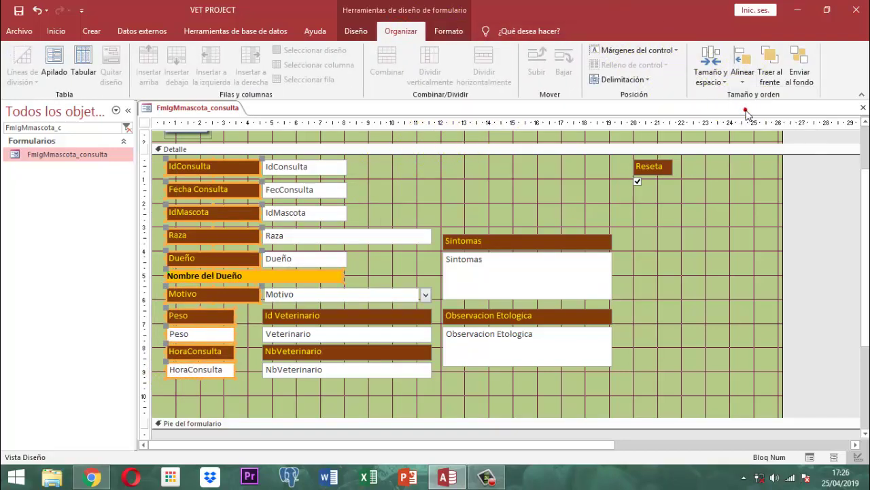
click(541, 195)
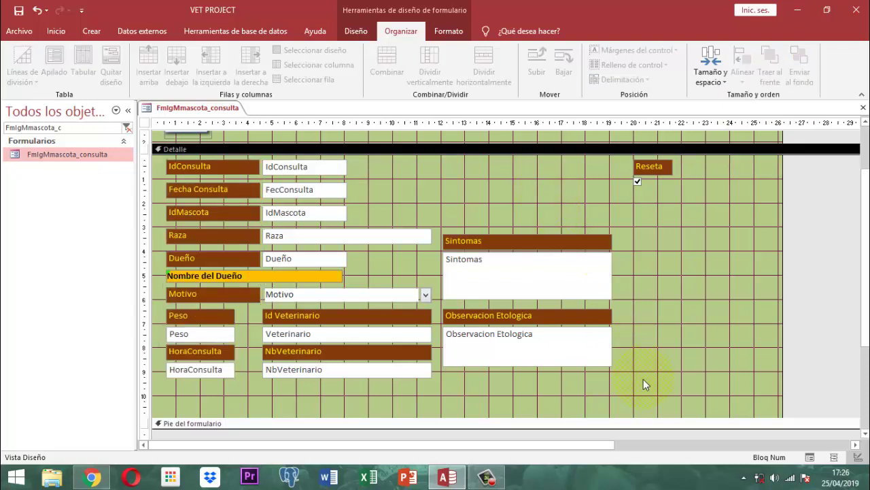
Move the Sintomas and Observacion Etologica controls up level with IdConsulta, leaving a gap of about 1 cm between the two groups.
drag(642, 379, 508, 174)
click(491, 317)
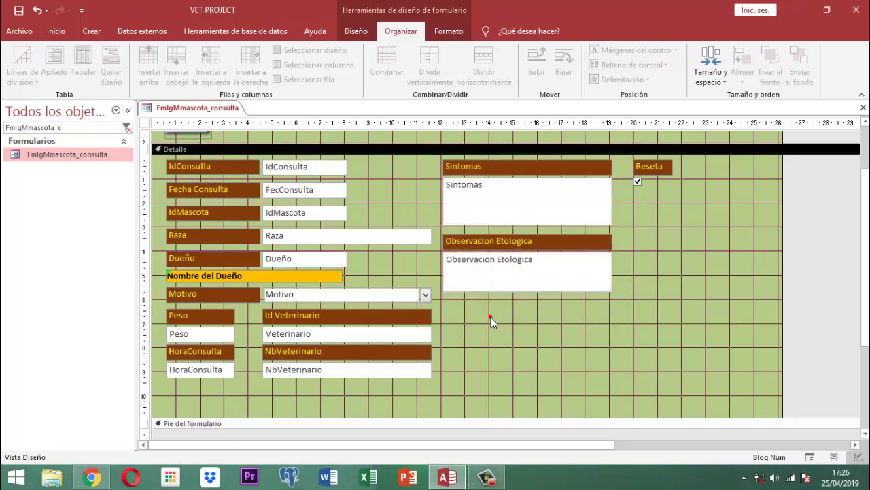
click(514, 292)
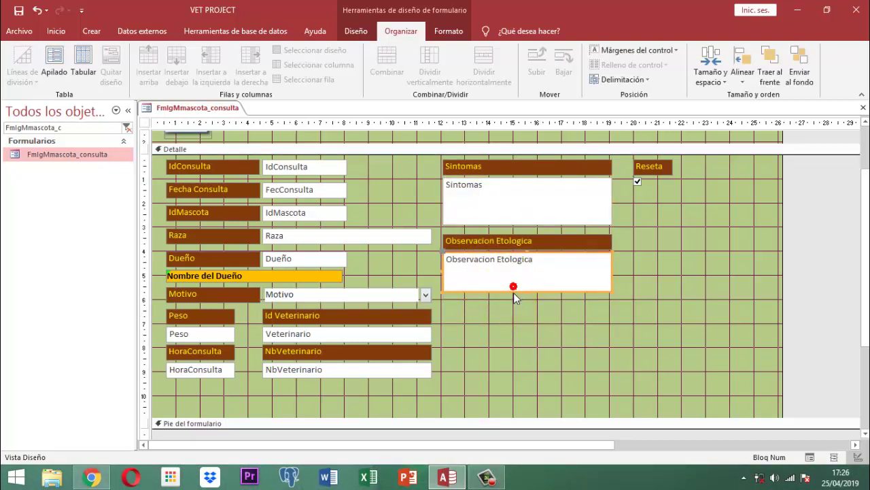
drag(633, 321, 501, 247)
key(Down)
key(Down)
key(Down)
key(Down)
key(Down)
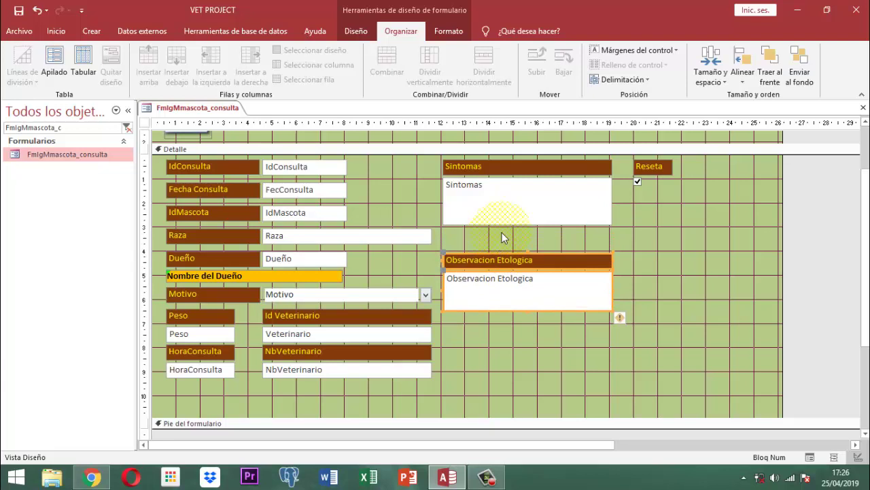
Stretch the Sintomas text box down to just above the Observacion Etologica label, about 3 cm tall.
click(521, 230)
click(523, 224)
click(528, 229)
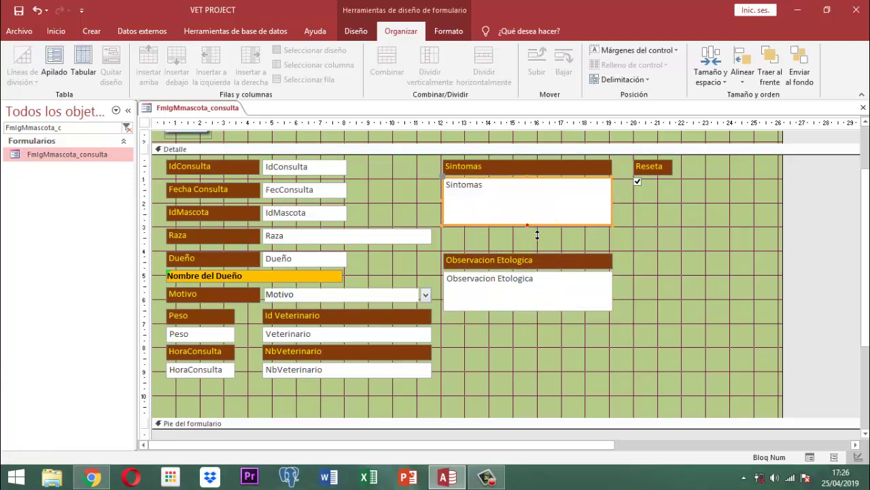
drag(537, 232, 534, 256)
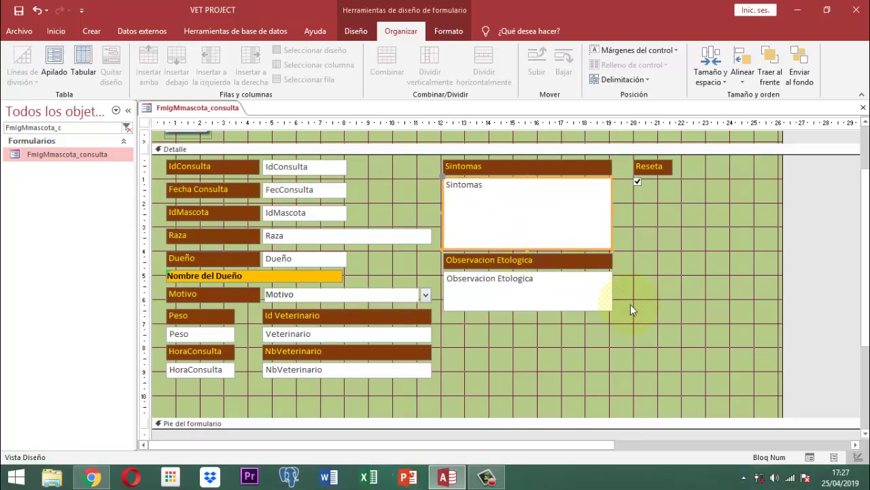
Extend the Observacion Etologica box to the lower edge of HoraConsulta and shorten the Detalle section to end just below the controls.
click(562, 301)
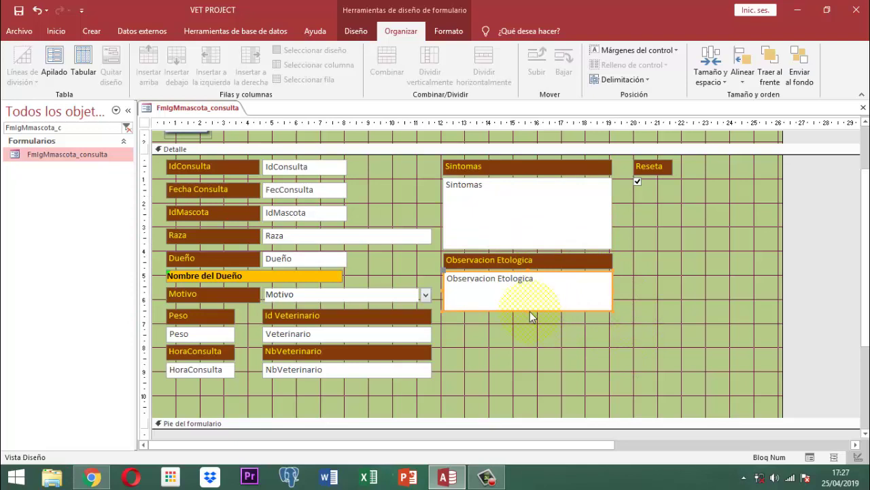
drag(538, 319, 536, 383)
click(623, 353)
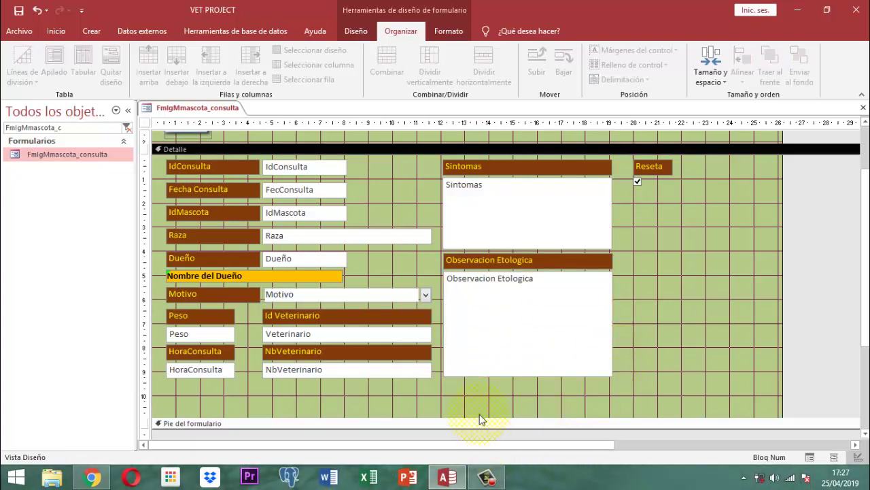
drag(478, 416, 496, 385)
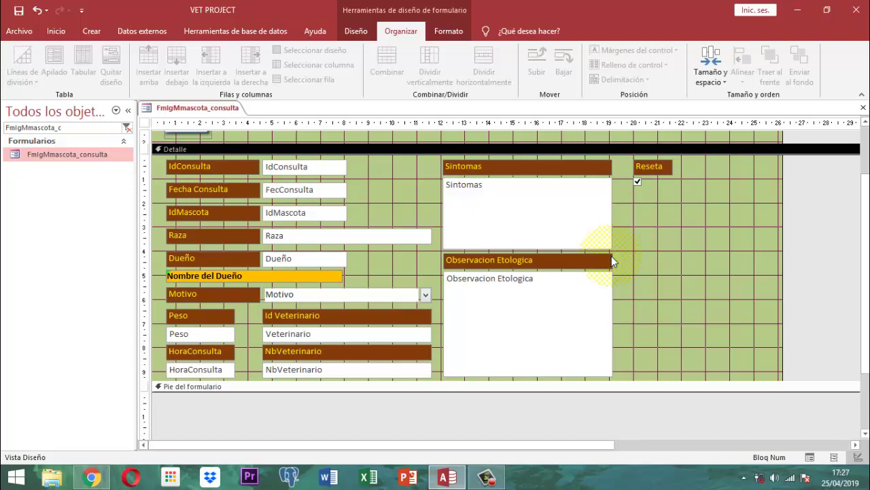
Widen the "Nombre del Dueño" label to match the far edge of the Dueño text box.
click(318, 280)
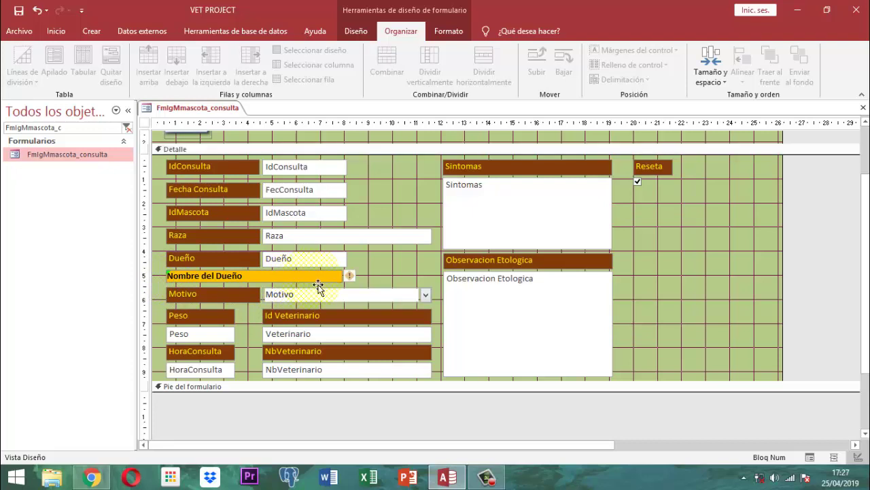
click(344, 275)
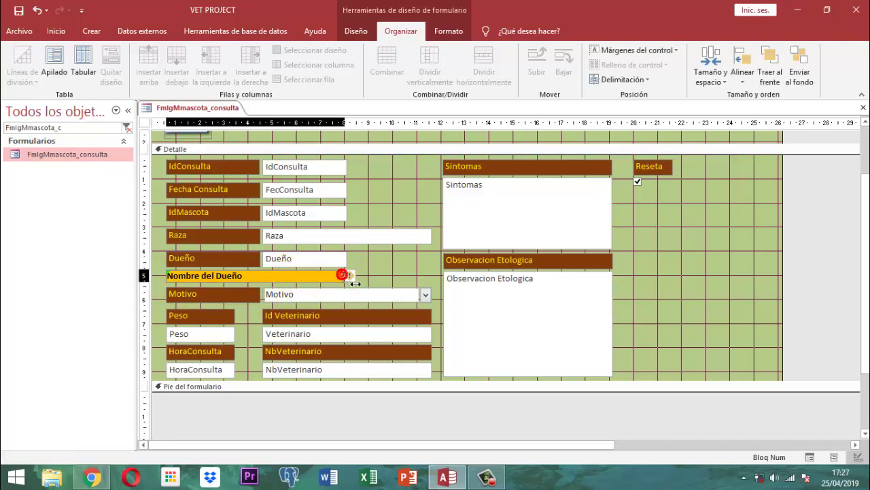
click(382, 275)
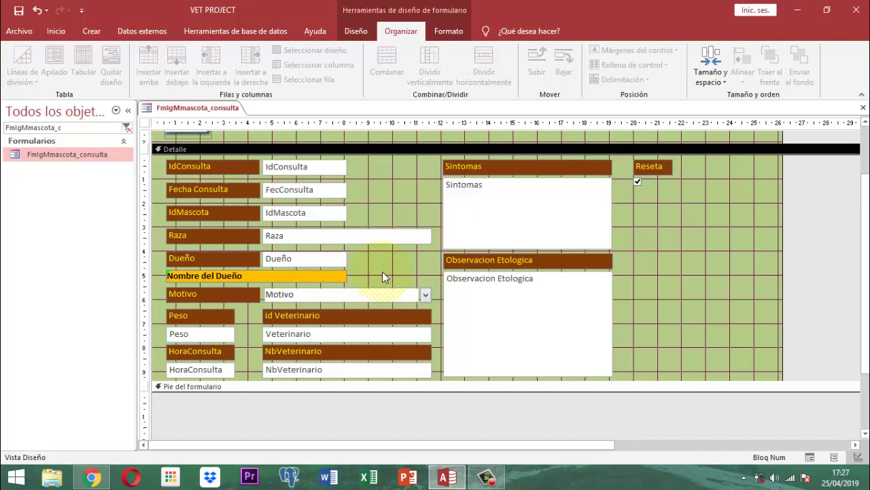
Shorten the Observacion Etologica text box to about 3.6 cm tall.
scroll(669, 273, up, 2)
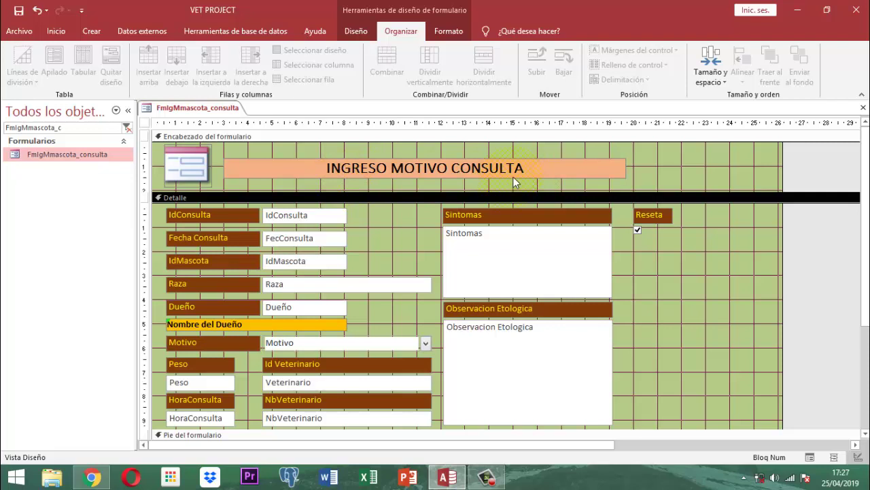
scroll(674, 265, down, 3)
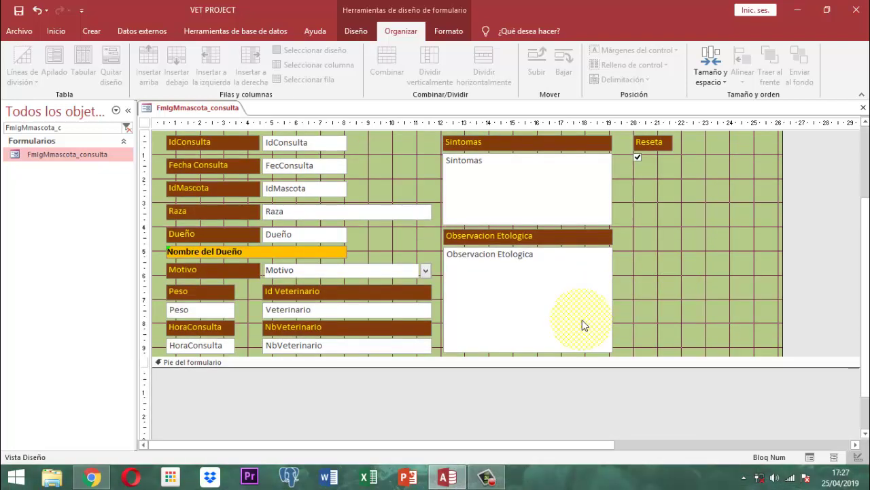
click(582, 320)
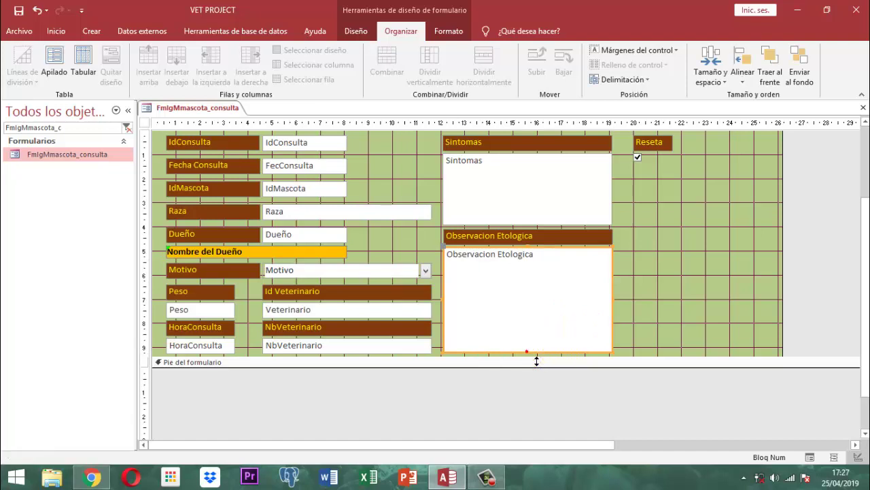
drag(535, 356, 541, 344)
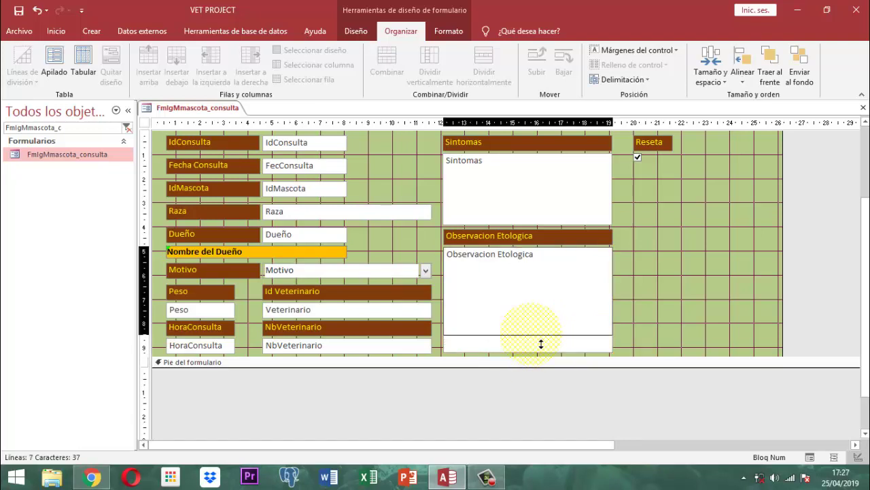
drag(541, 344, 541, 345)
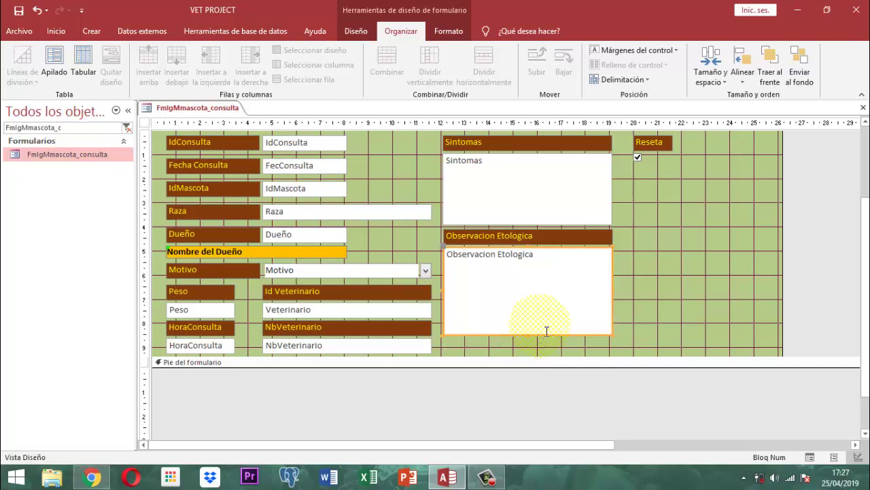
click(664, 241)
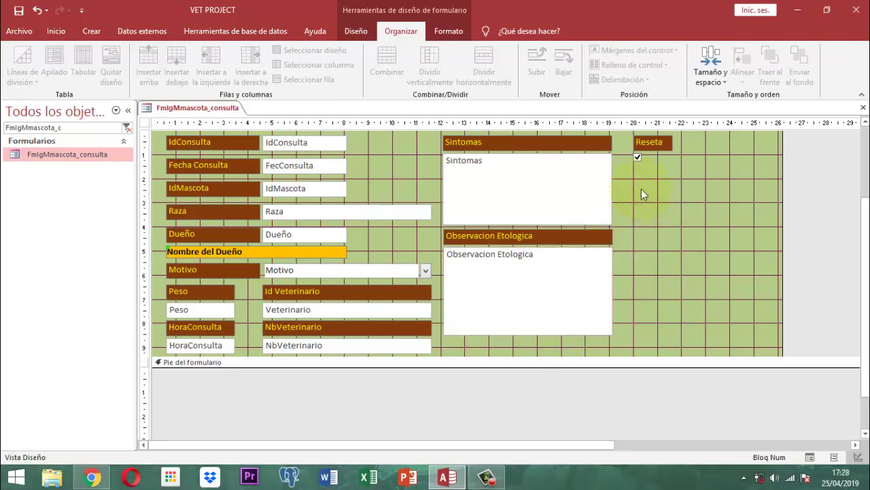
Try placing the Reseta check box beside its label, and apply and remove a stacked layout on the pair.
click(642, 160)
drag(639, 159, 683, 144)
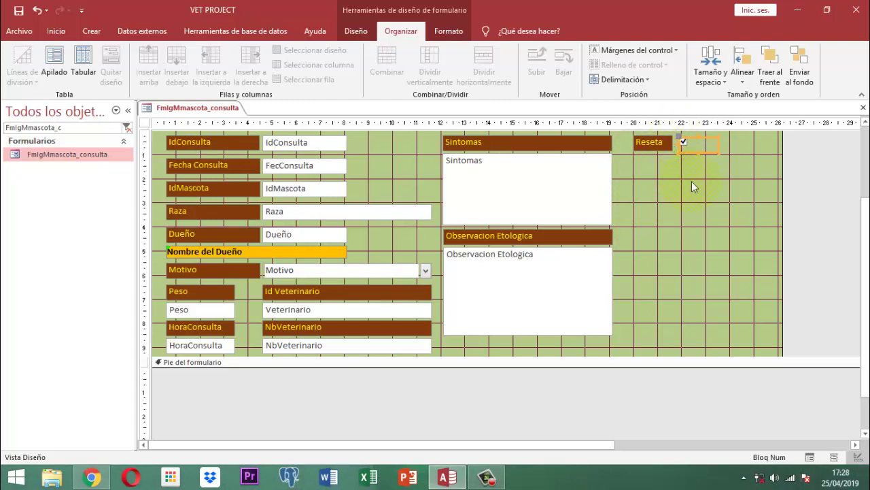
click(663, 149)
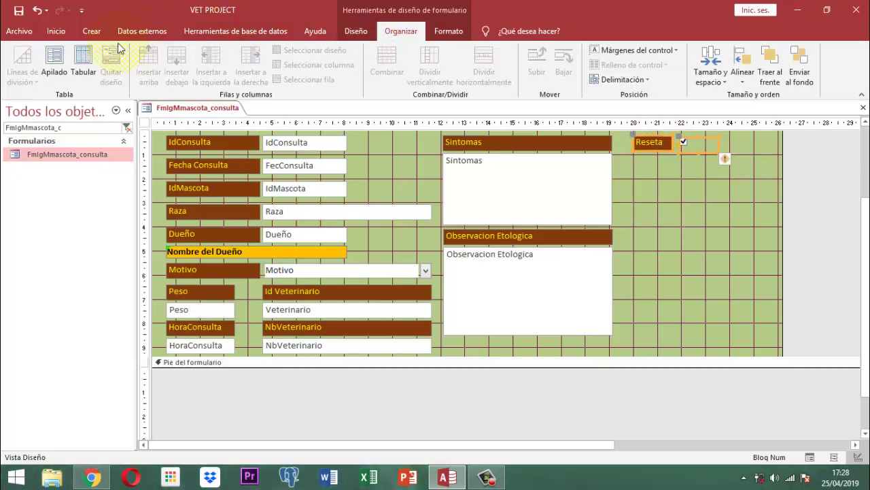
click(55, 64)
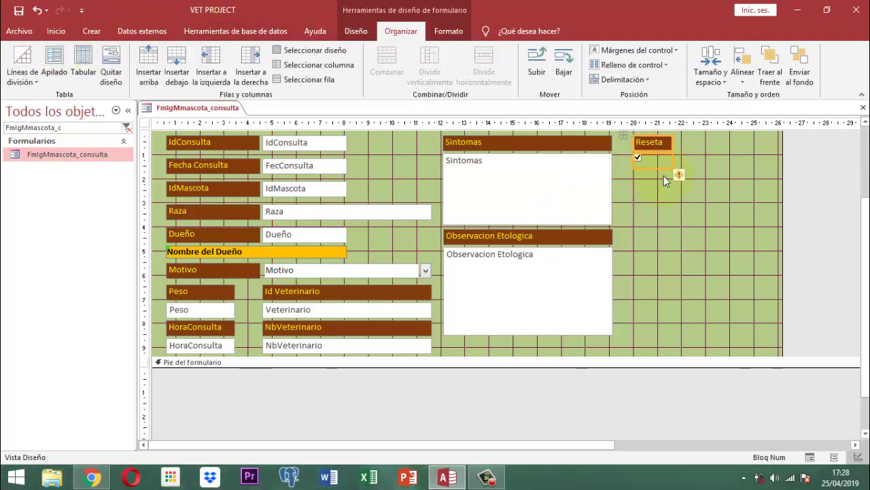
click(110, 68)
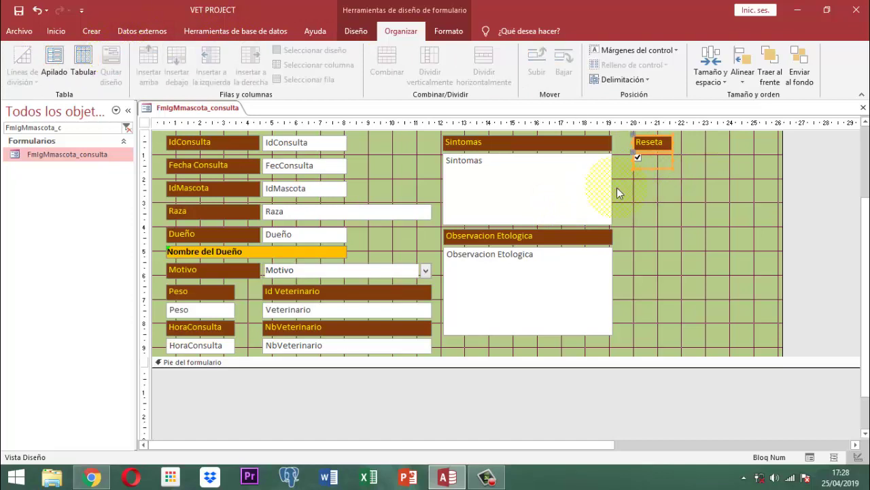
Place the Reseta check box beside its label, just past the label's far end, and align the two by their upper edges.
click(641, 189)
click(640, 166)
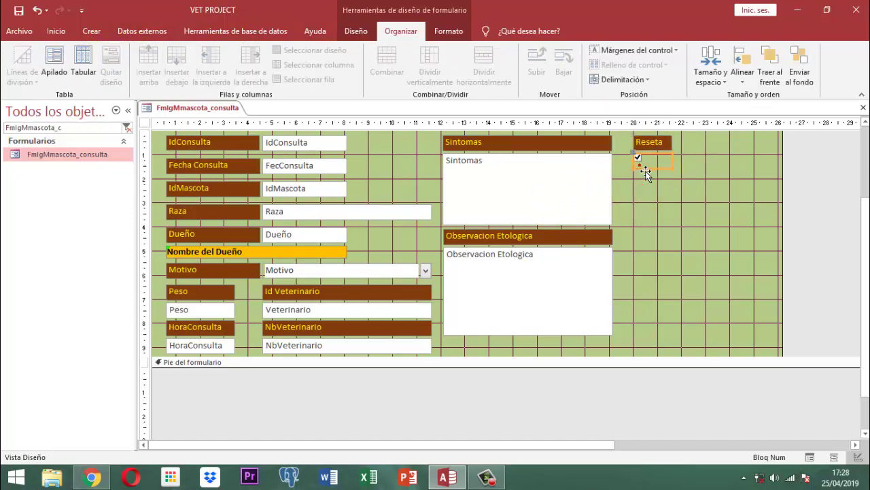
drag(648, 158, 667, 144)
click(743, 74)
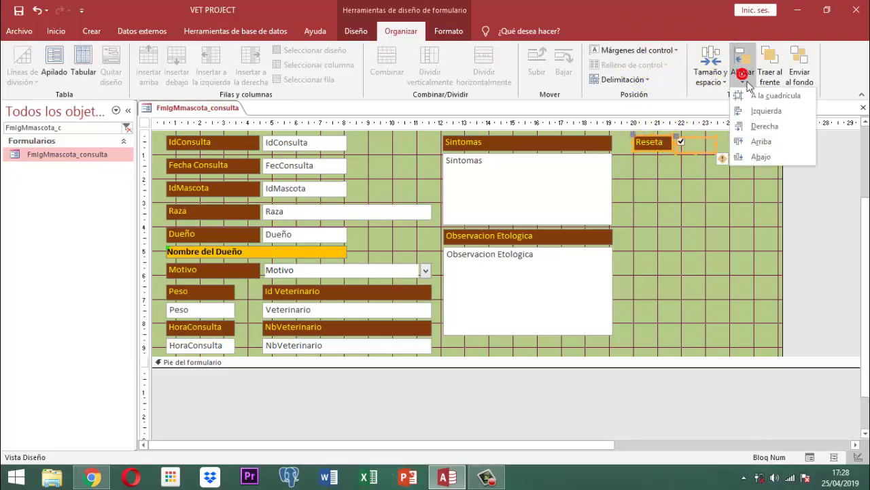
click(762, 141)
click(716, 195)
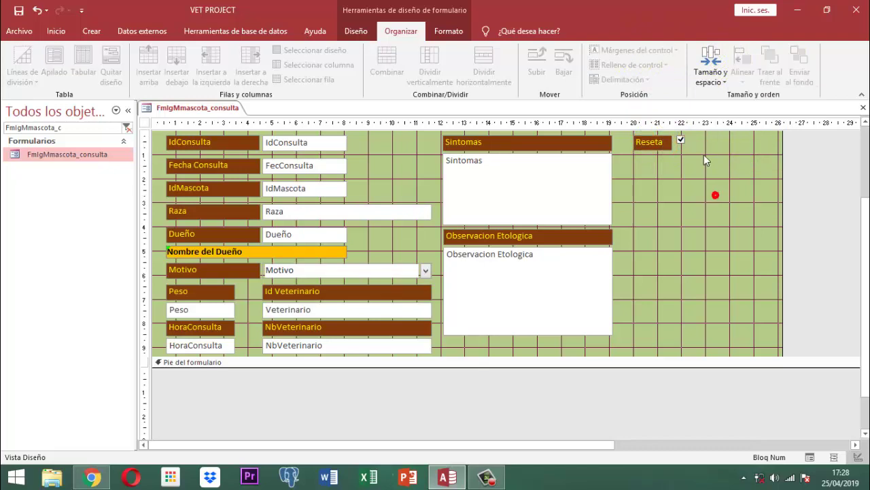
Move the Reseta label and check box together to just below the Observacion Etologica text box.
drag(704, 155, 658, 148)
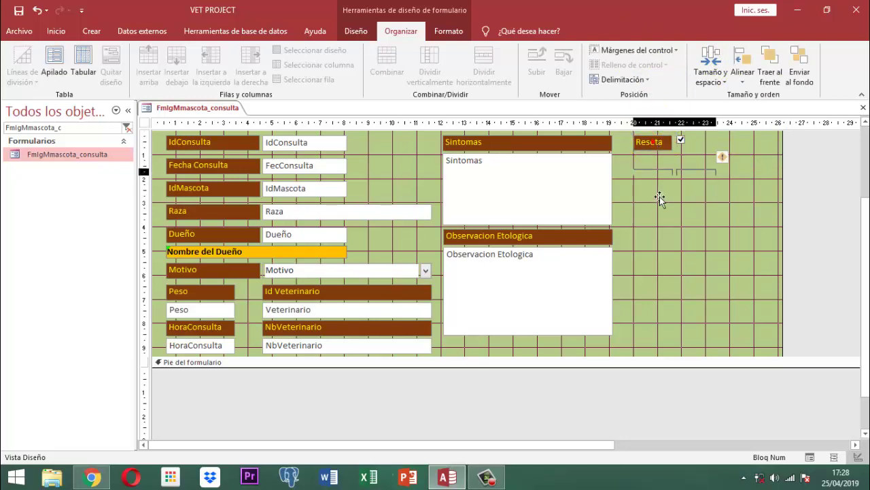
drag(660, 196, 553, 350)
click(662, 311)
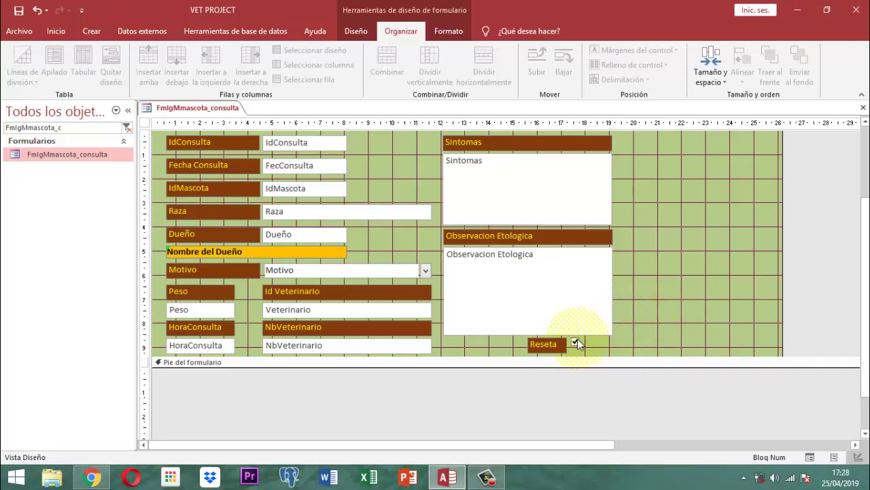
Narrow the Reseta check box control to about 0.8 cm wide.
mouse_move(581, 346)
mouse_down()
mouse_move(615, 352)
mouse_move(578, 344)
mouse_up()
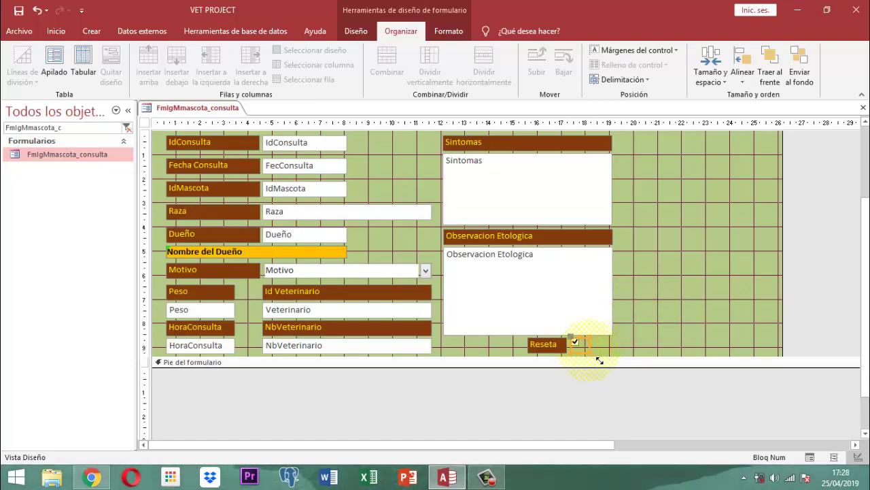
click(446, 31)
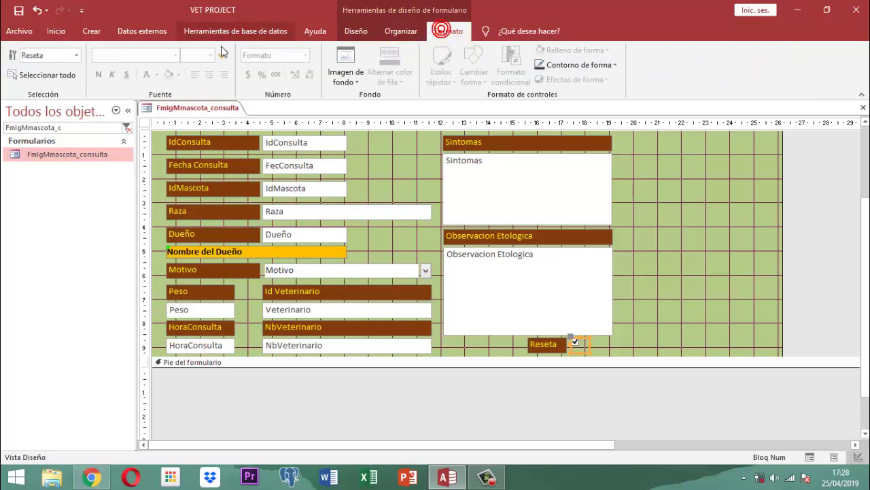
click(610, 346)
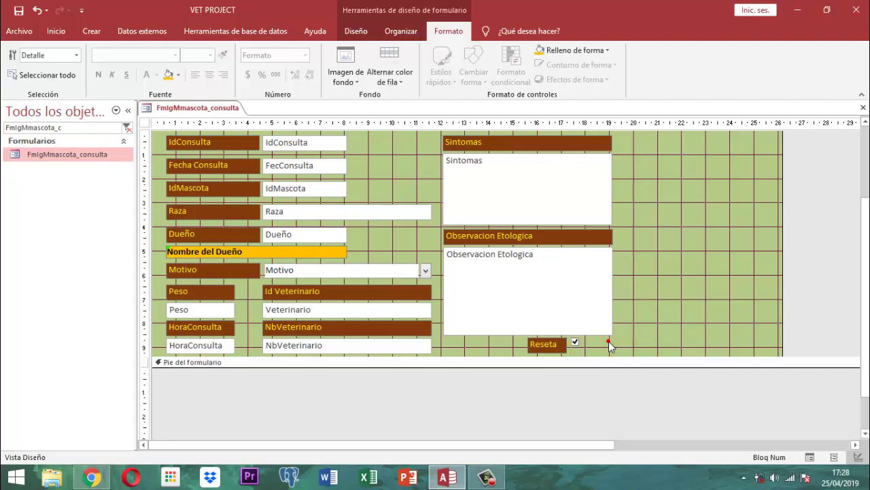
click(570, 344)
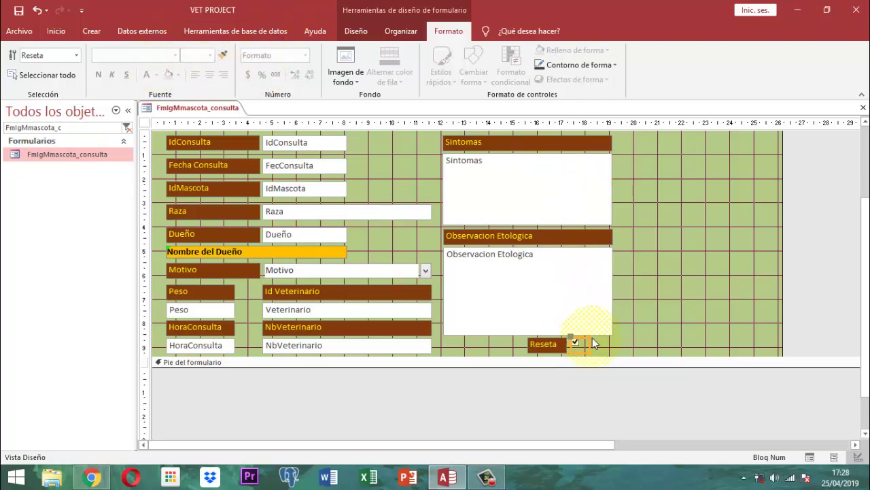
click(620, 314)
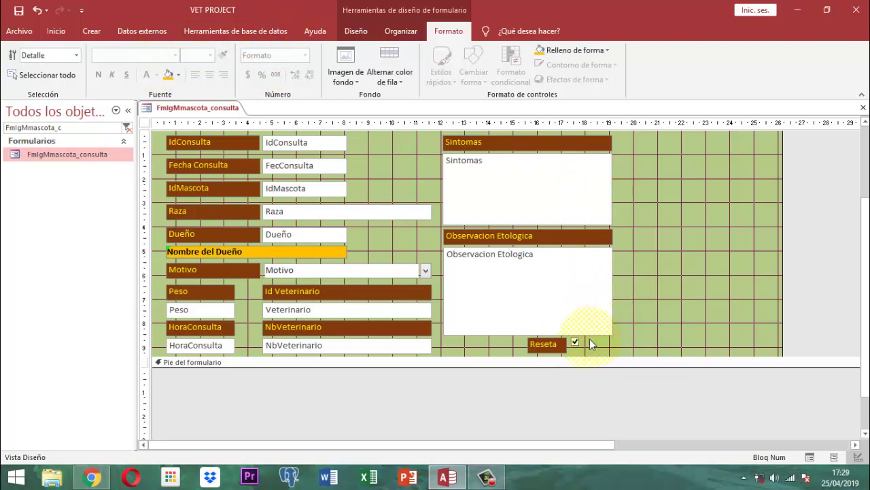
Shift the Reseta label and check box sideways until the pair ends at the far edge of the Observacion Etologica text box.
click(548, 346)
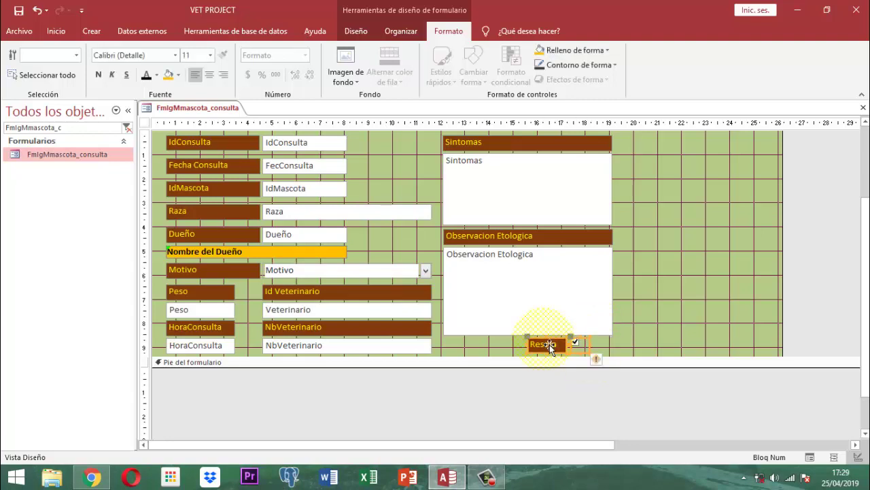
key(Right)
key(Right)
key(Right)
key(Right)
key(Right)
key(Right)
key(Right)
key(Right)
key(Right)
key(Right)
key(Right)
key(Right)
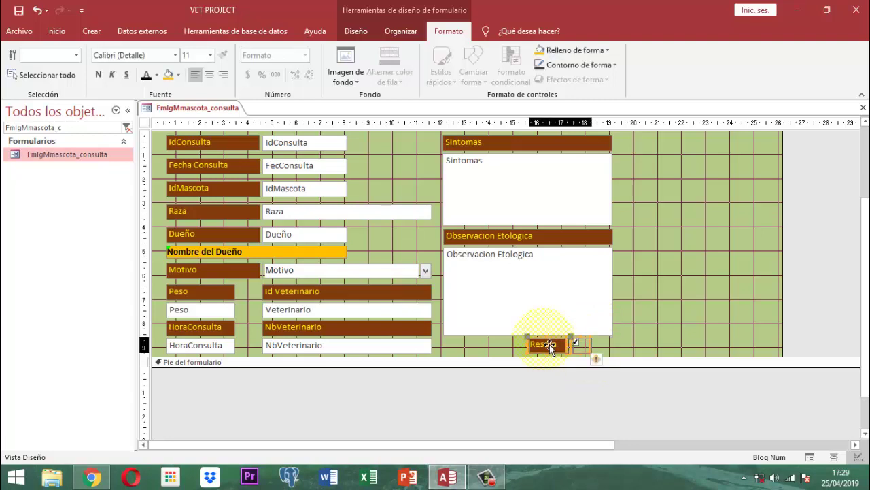
key(Right)
key(Right)
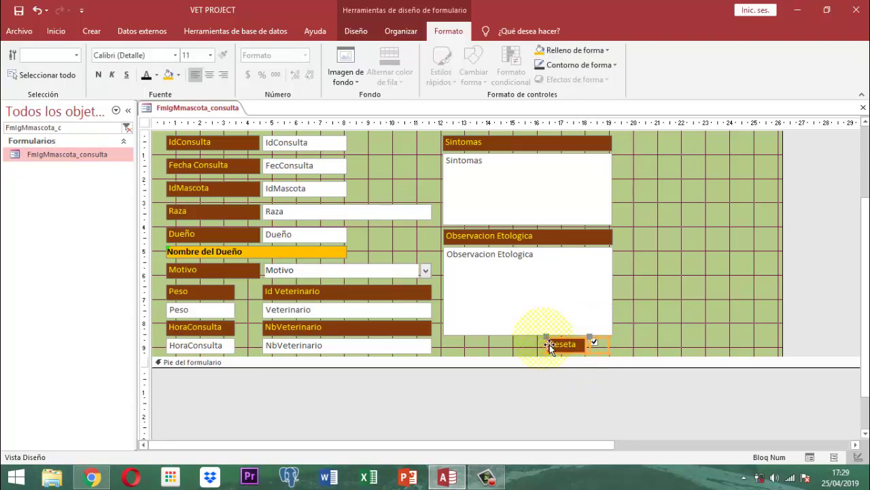
click(641, 325)
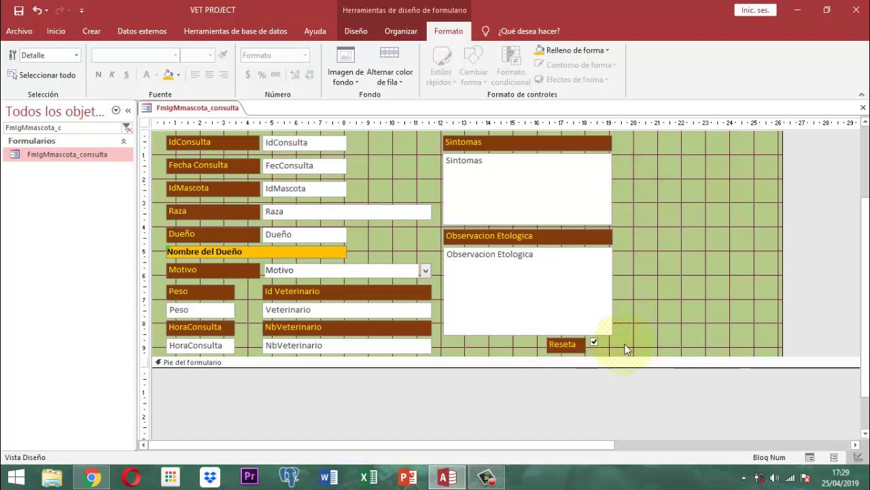
Narrow the form to about 23.3 cm and its INGRESO MOTIVO CONSULTA title label to about 10.4 cm wide.
scroll(647, 300, up, 3)
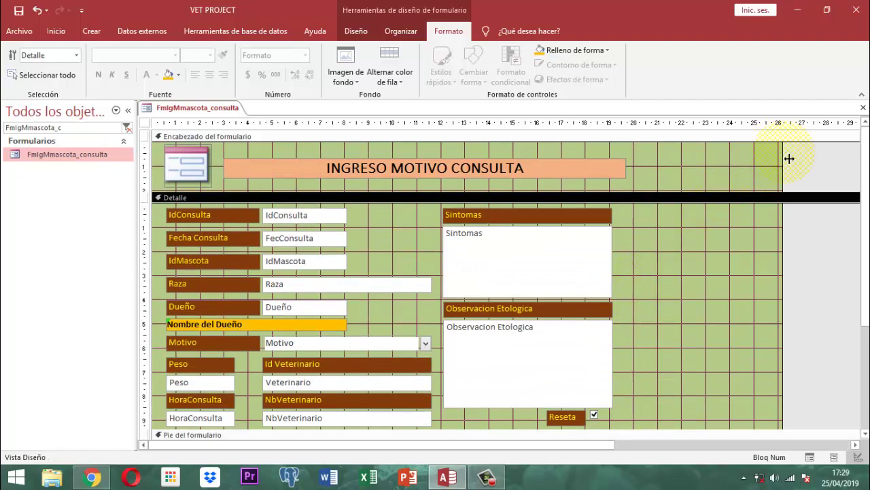
drag(789, 158, 719, 179)
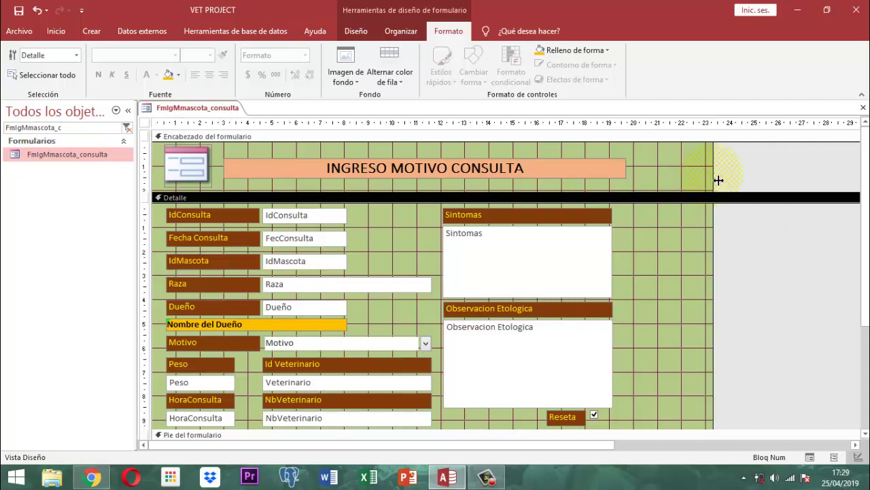
click(623, 169)
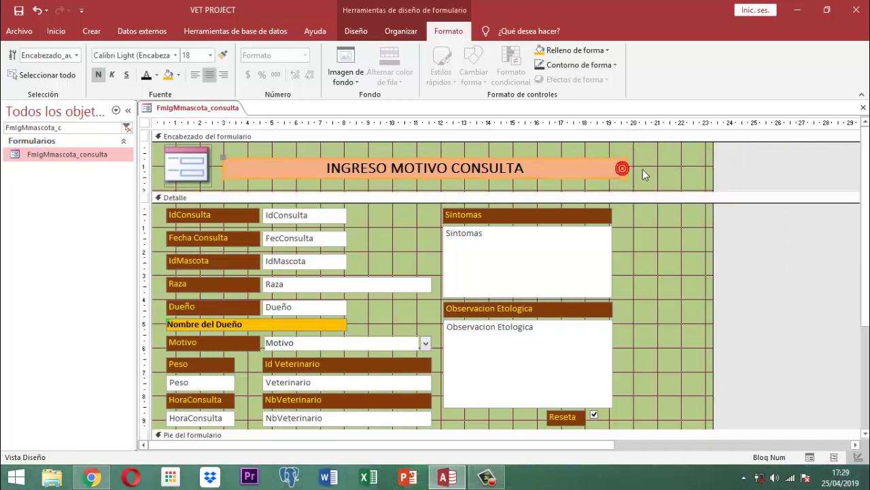
click(645, 167)
click(626, 171)
click(633, 173)
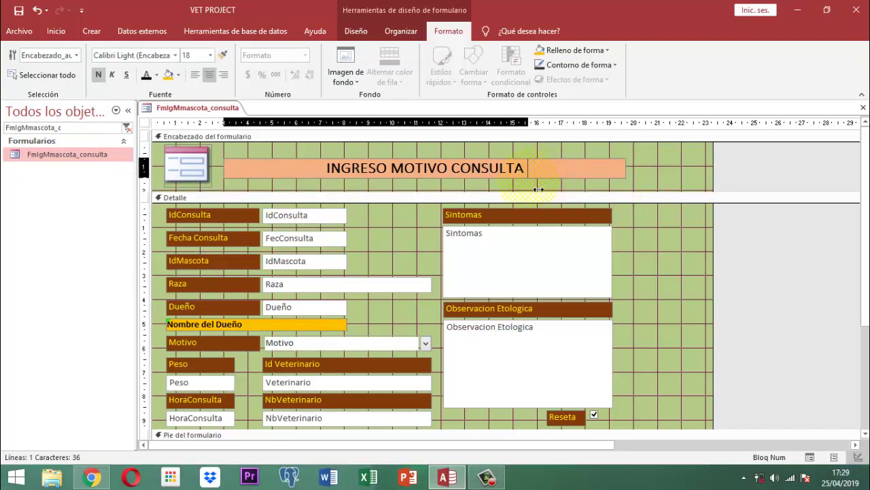
drag(533, 189, 474, 185)
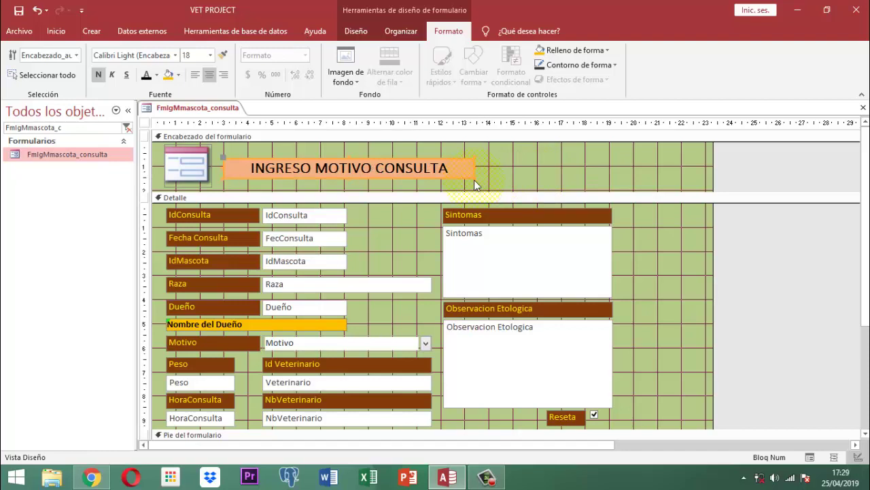
click(514, 163)
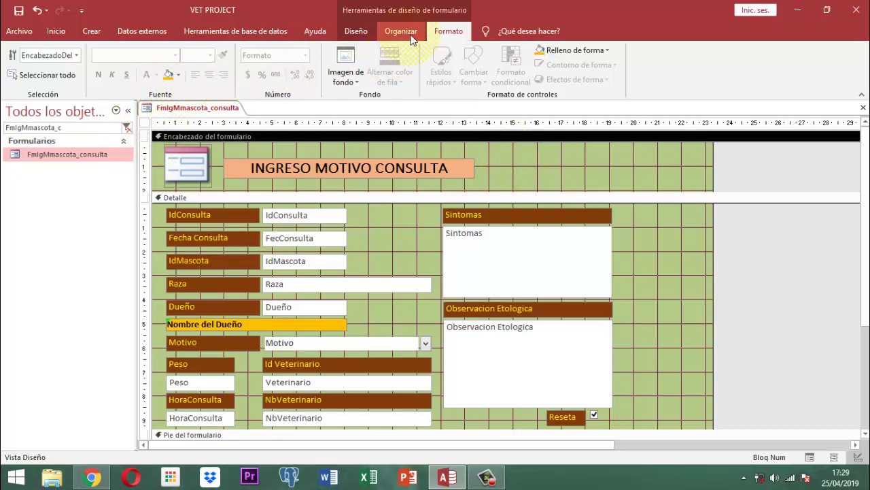
Add a combo box in the form header beside the title, allow its wizard to open, and have it look up values in a table or query.
click(360, 31)
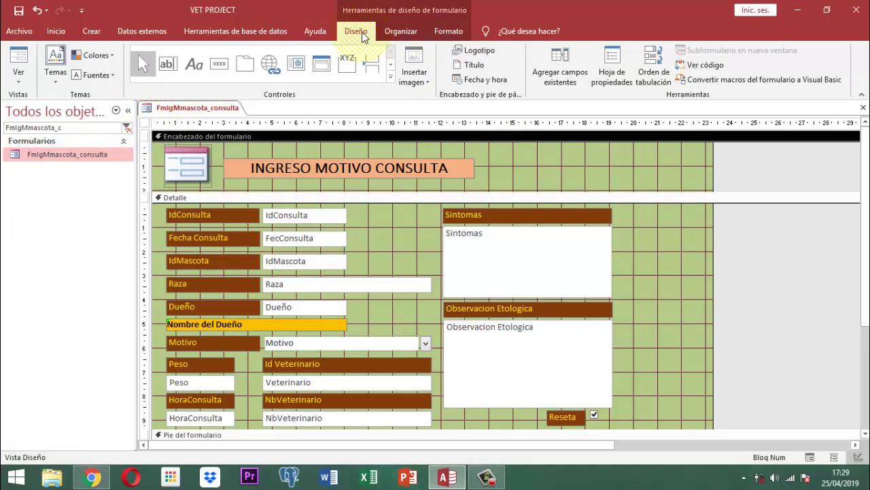
click(391, 76)
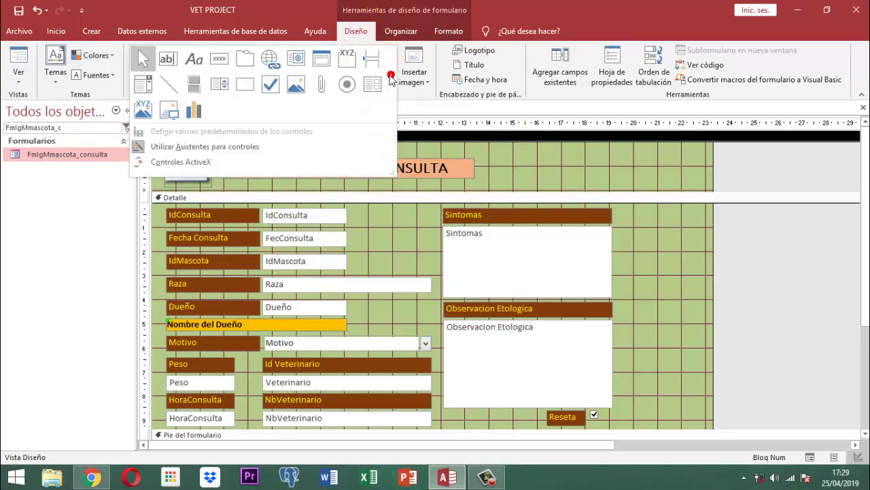
click(144, 94)
click(549, 169)
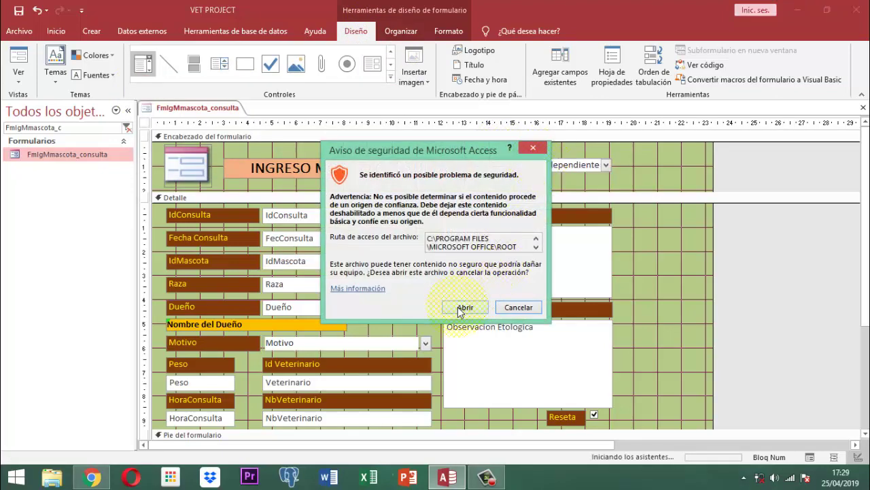
click(464, 308)
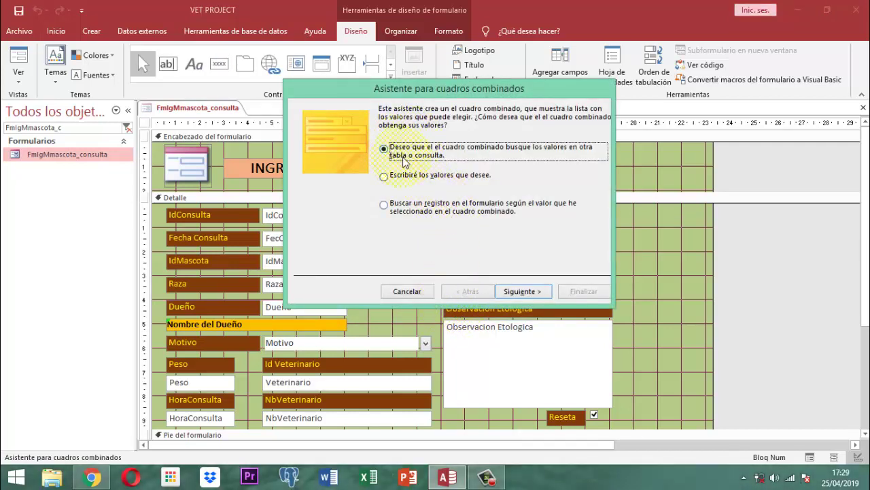
click(521, 293)
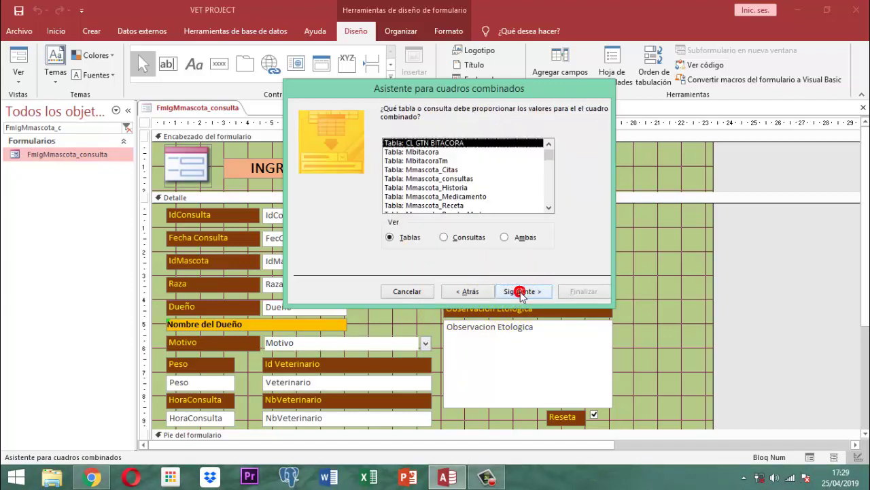
Use the TipoContador table as the combo box's source and include its TIPO and NUMERO fields.
scroll(491, 183, down, 2)
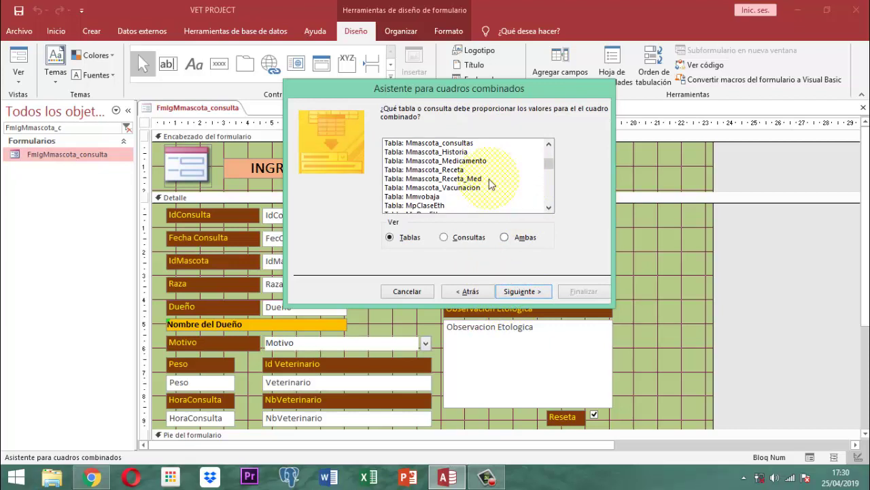
scroll(489, 179, down, 7)
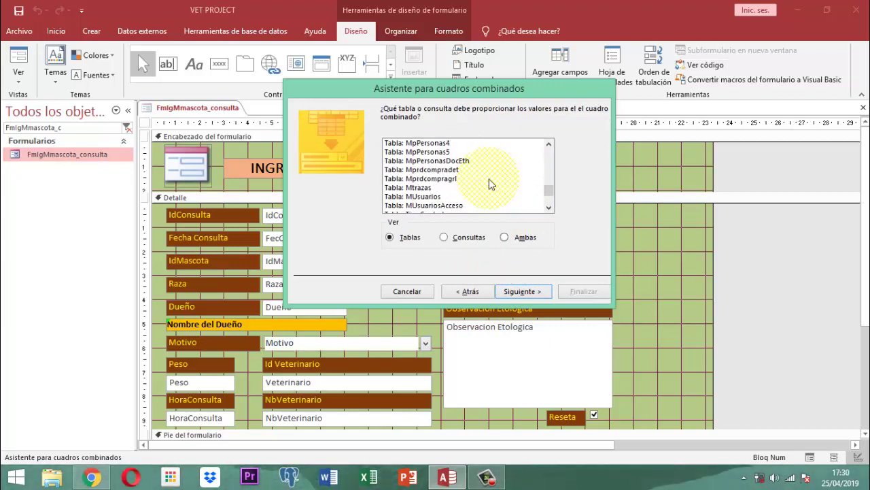
scroll(489, 179, down, 2)
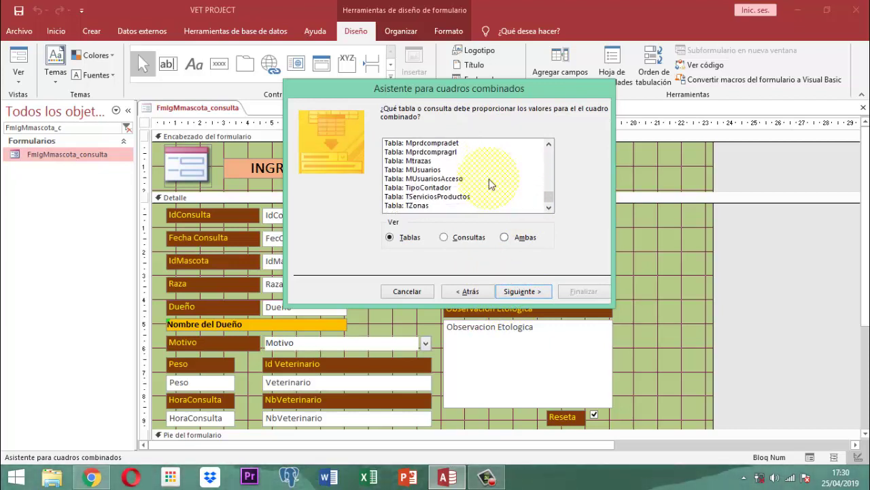
click(434, 185)
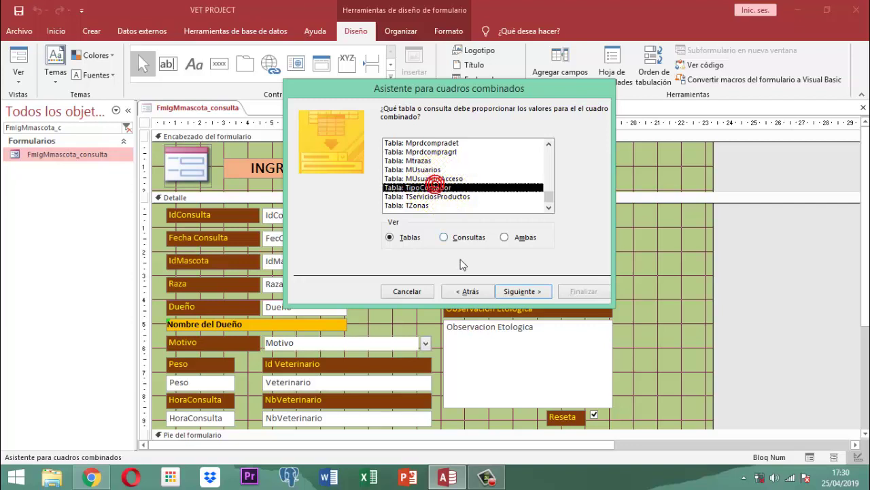
click(522, 291)
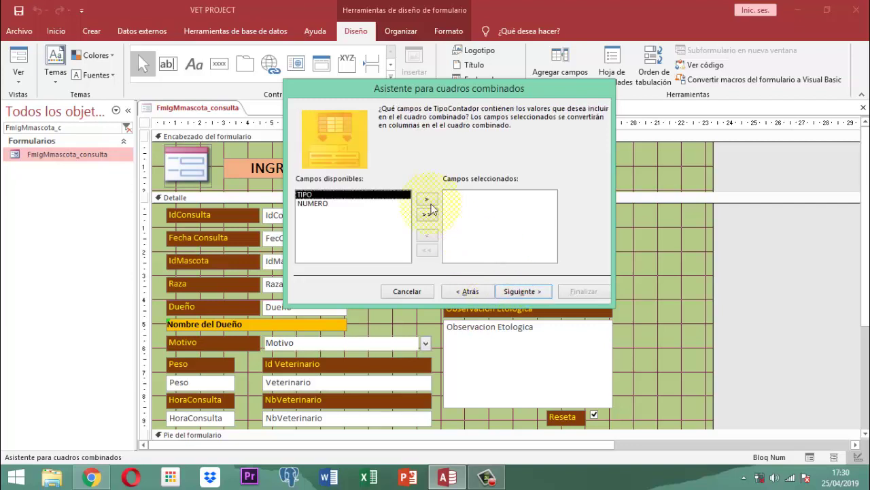
click(426, 215)
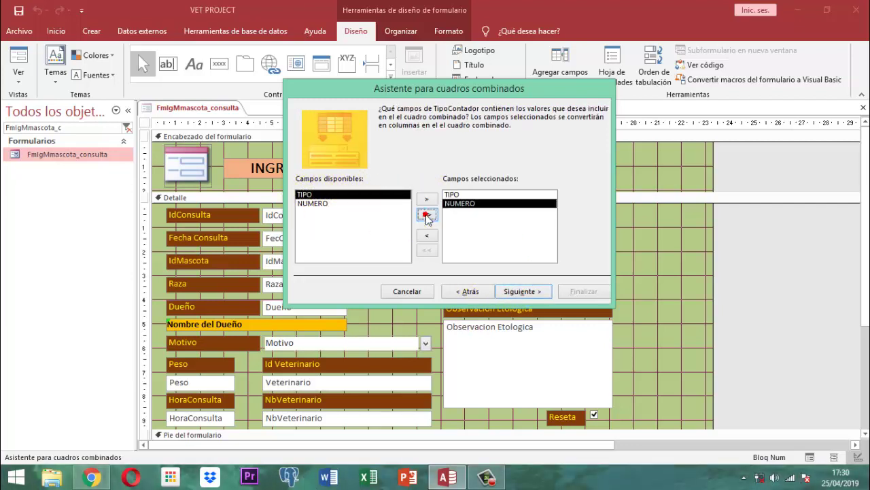
click(523, 292)
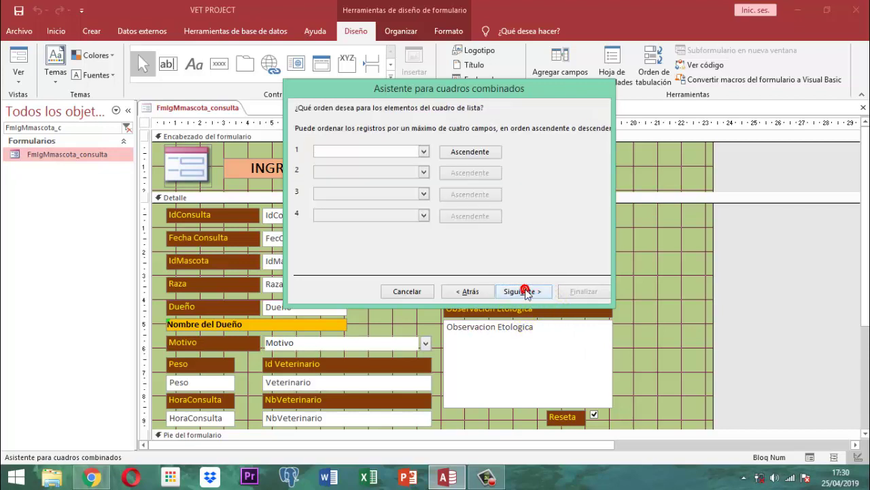
Leave the list without a sort order, show the key column and fit the TIPO column to its contents.
click(535, 293)
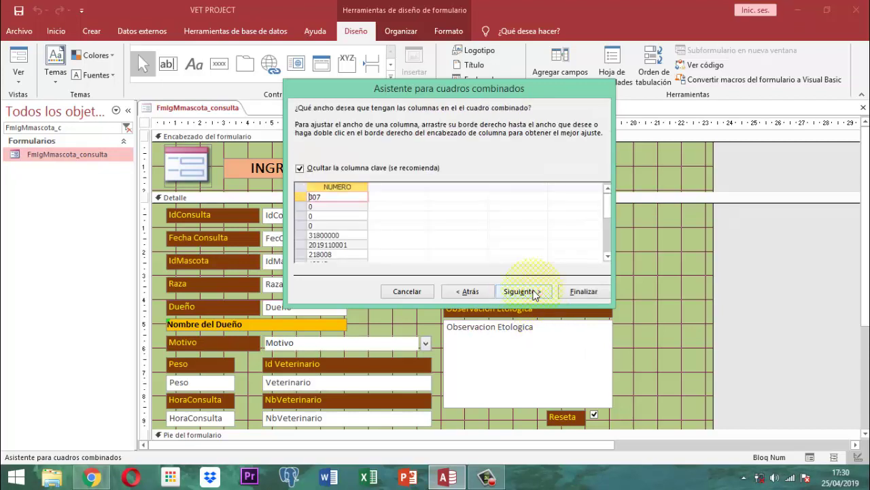
click(299, 169)
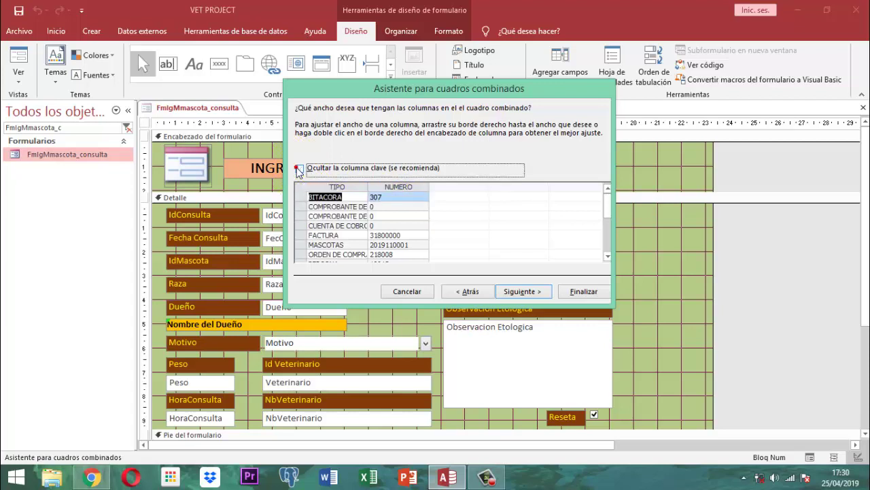
double_click(374, 197)
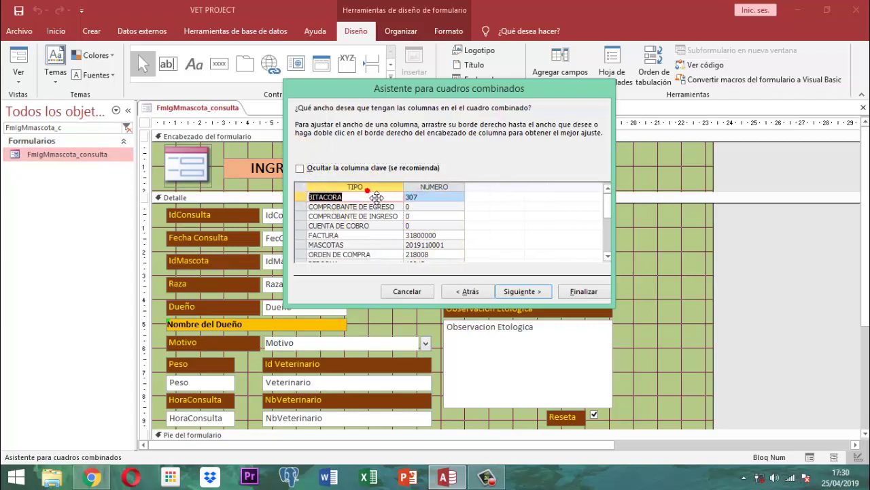
Fit the NUMERO column to its contents and keep TIPO as the field whose value the combo box stores.
double_click(466, 189)
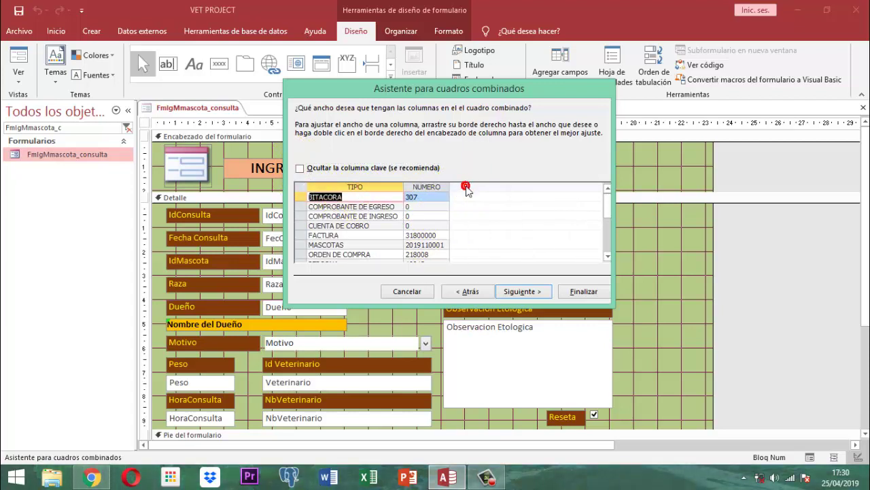
click(524, 293)
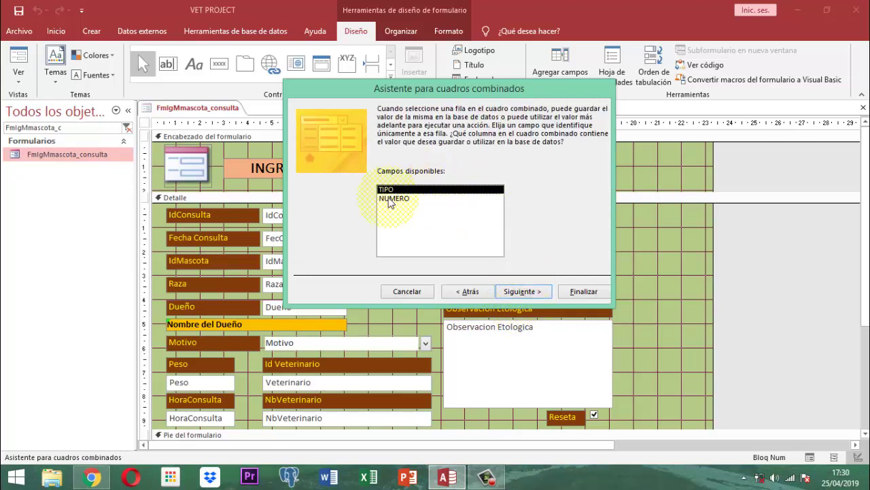
click(521, 291)
click(521, 291)
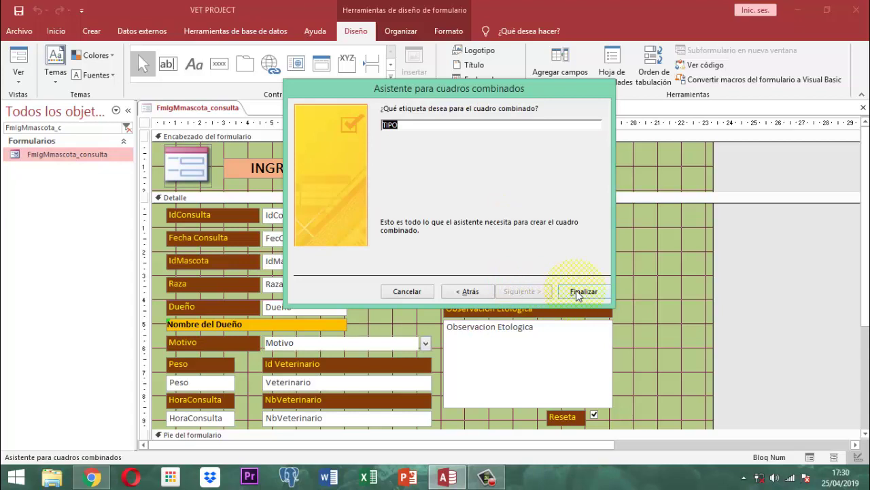
Label the combo box TIPOCTORCS and finish the wizard.
click(410, 124)
text(ct)
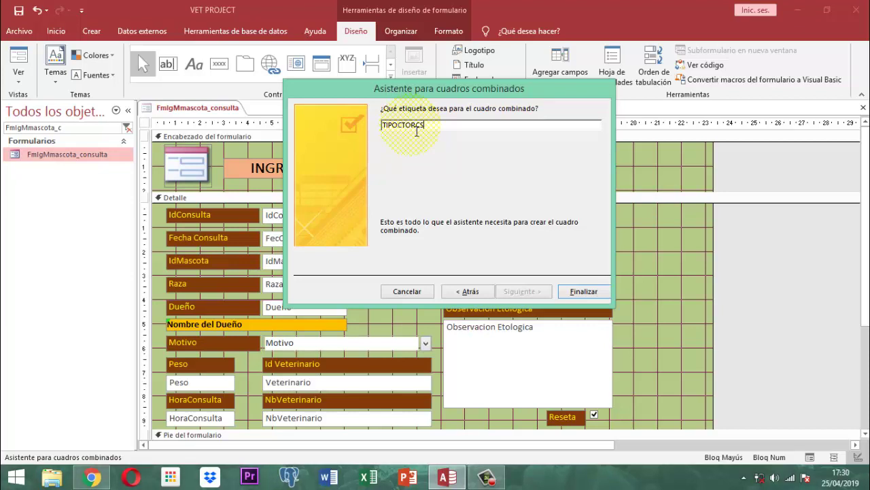
click(576, 291)
Group the new combo box and its TIPOCTORCS label in a stacked layout.
drag(589, 180, 504, 155)
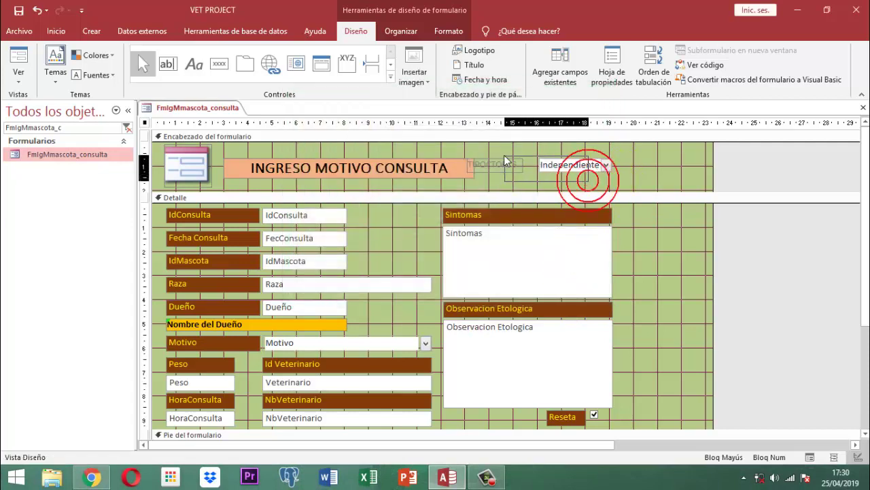
click(407, 32)
click(68, 68)
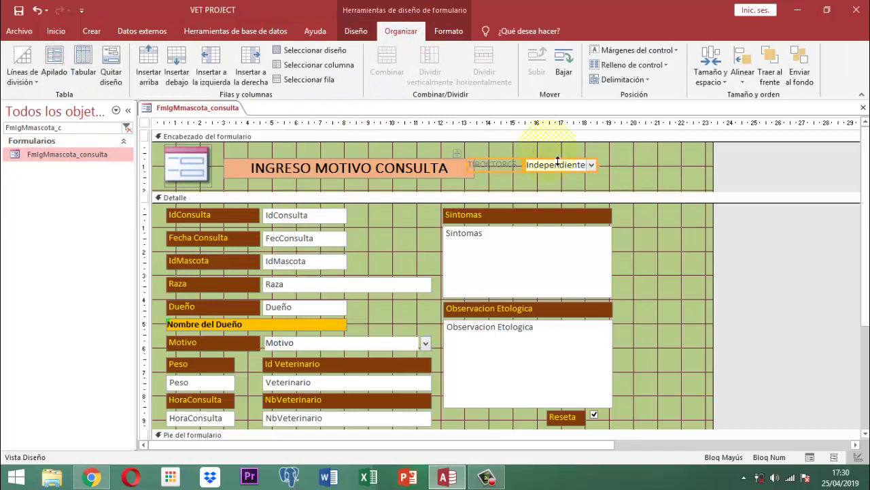
Shift the combo box and its label right until they clear the title label, and remove their layout.
click(619, 161)
click(559, 176)
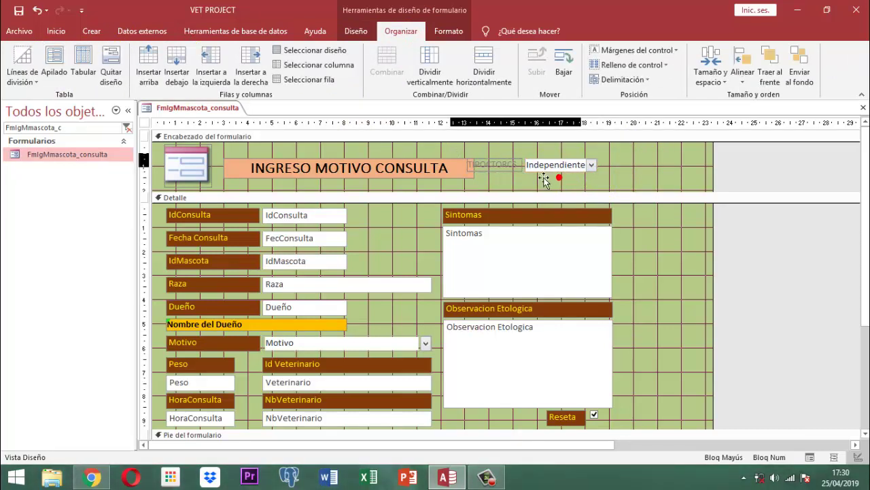
mouse_move(554, 176)
mouse_down()
mouse_move(498, 162)
mouse_move(564, 178)
mouse_up()
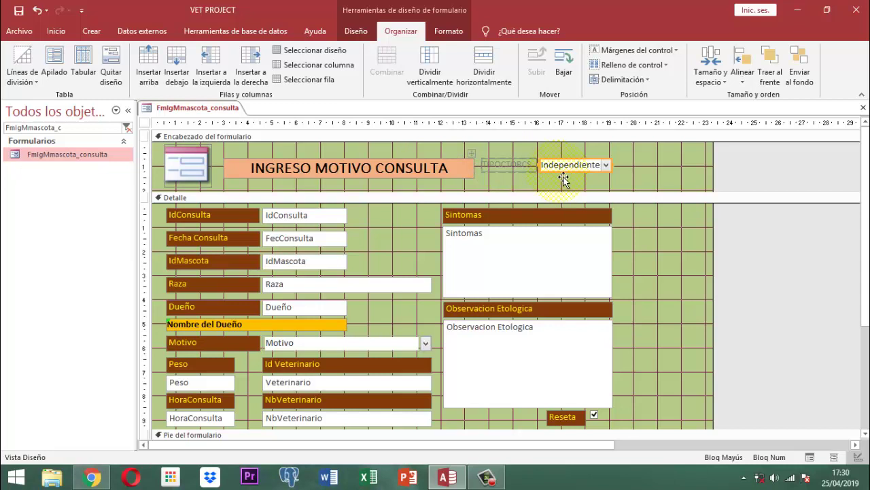
click(112, 72)
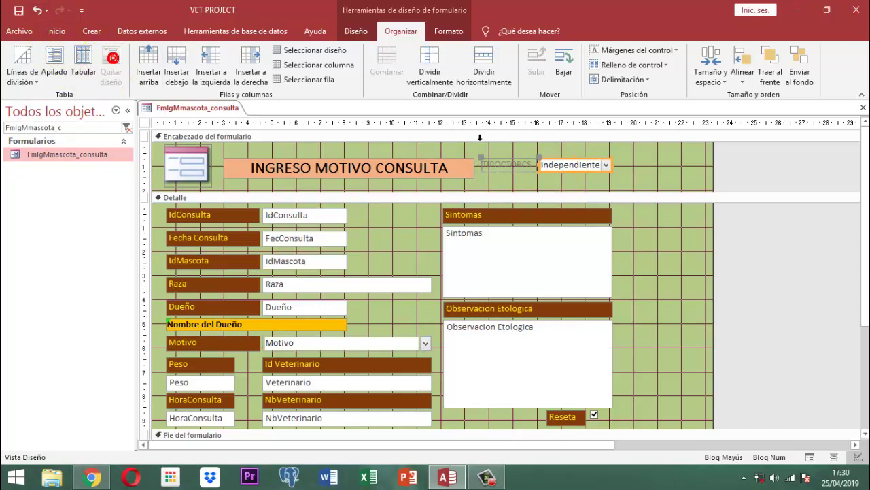
Nudge the combo box and its TIPOCTORCS label slightly down to line up with the title label.
click(641, 175)
drag(642, 178, 524, 173)
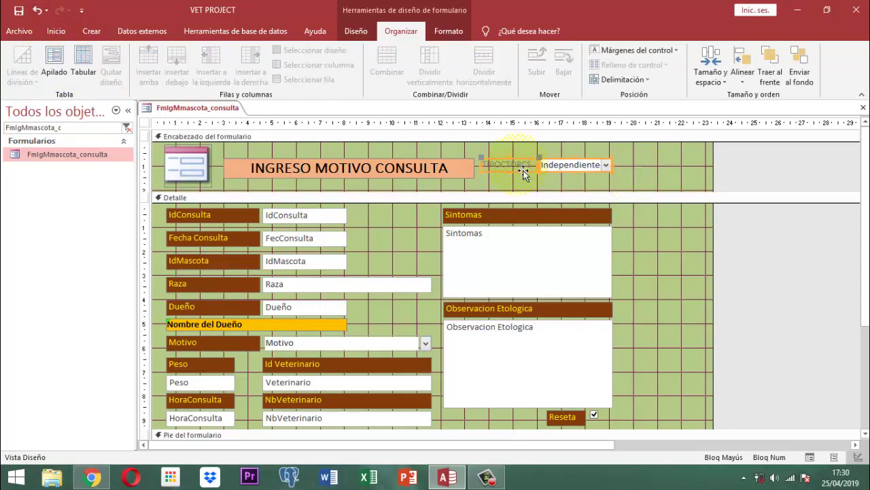
key(Down)
key(Down)
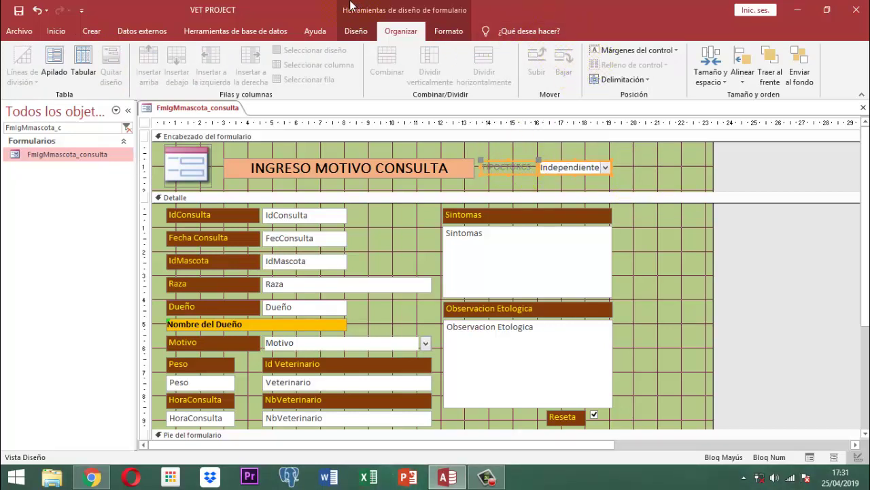
Set the Visible property of the combo box and its label to No and close the property sheet.
click(352, 31)
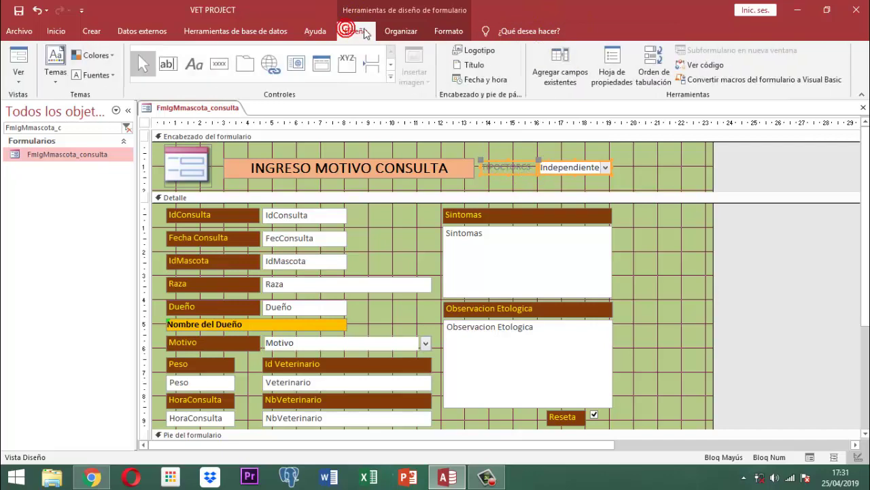
click(612, 70)
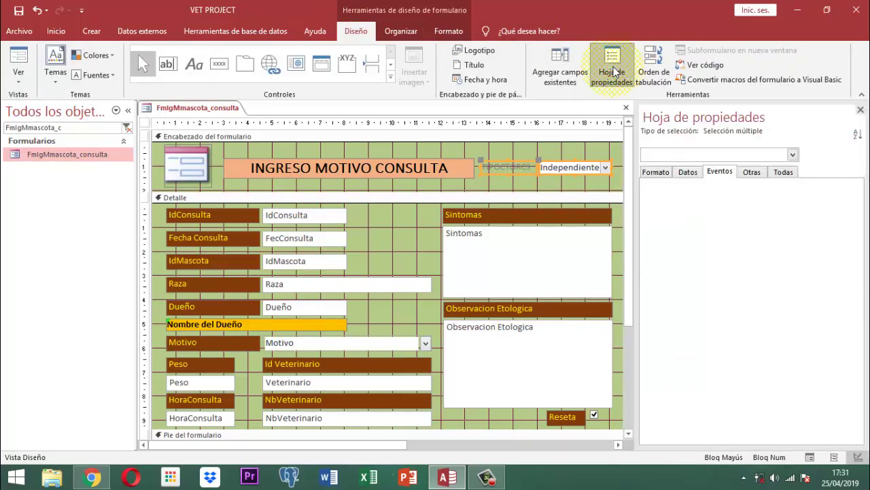
click(658, 173)
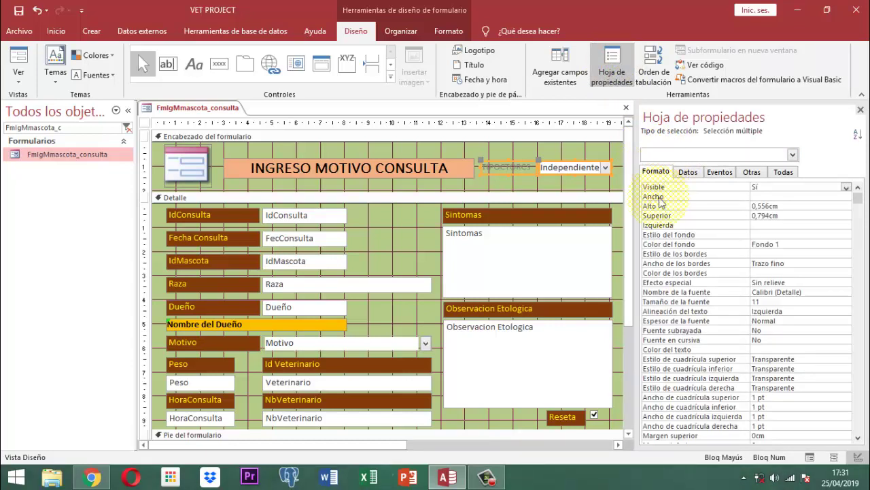
click(775, 188)
click(846, 188)
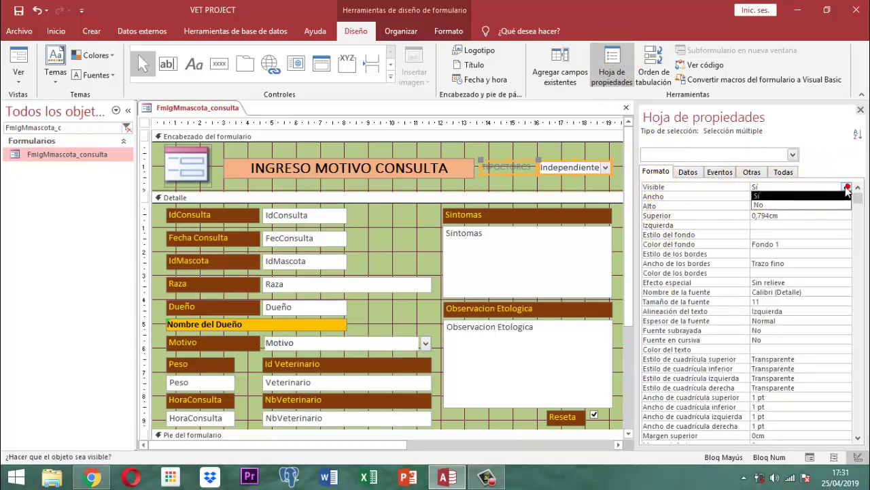
click(759, 208)
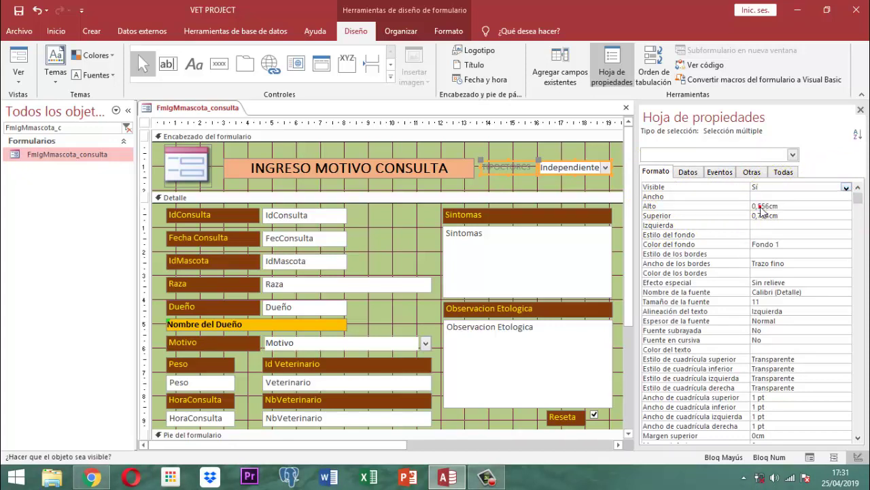
click(860, 108)
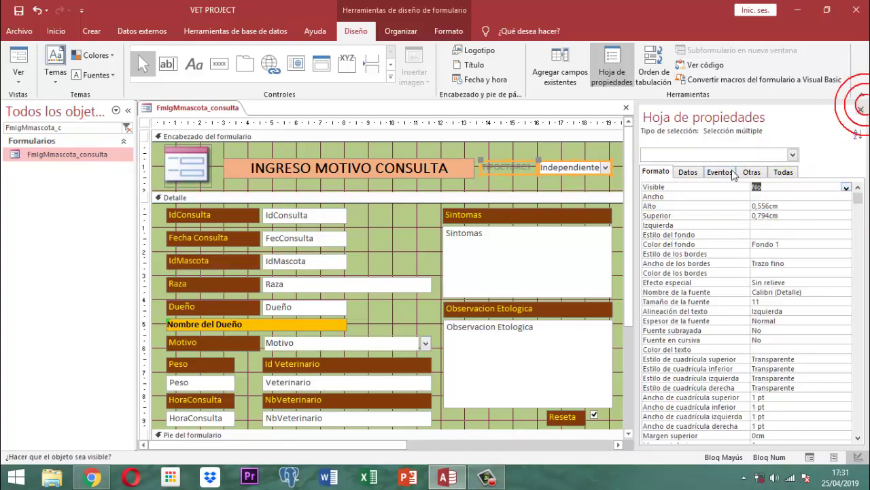
click(860, 110)
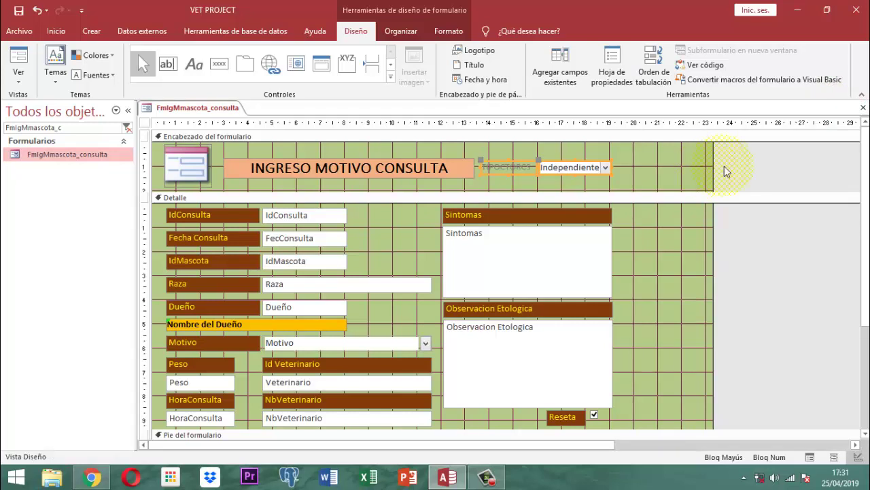
click(746, 163)
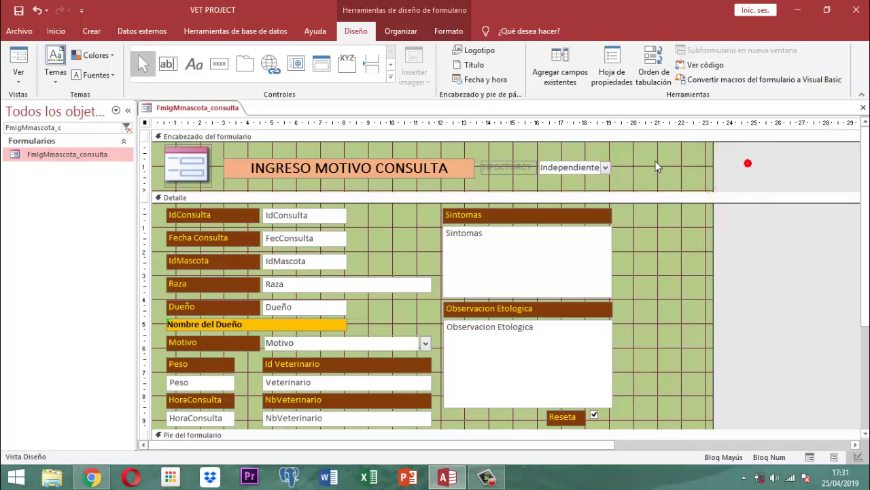
click(455, 172)
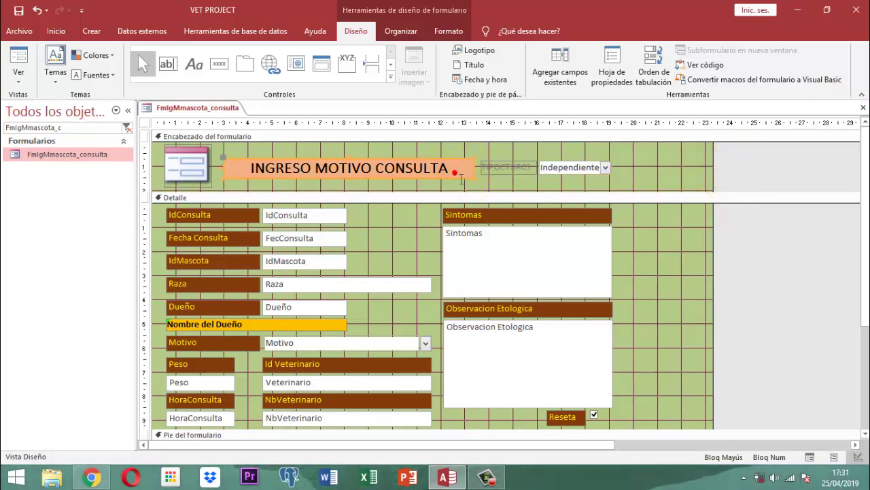
click(646, 160)
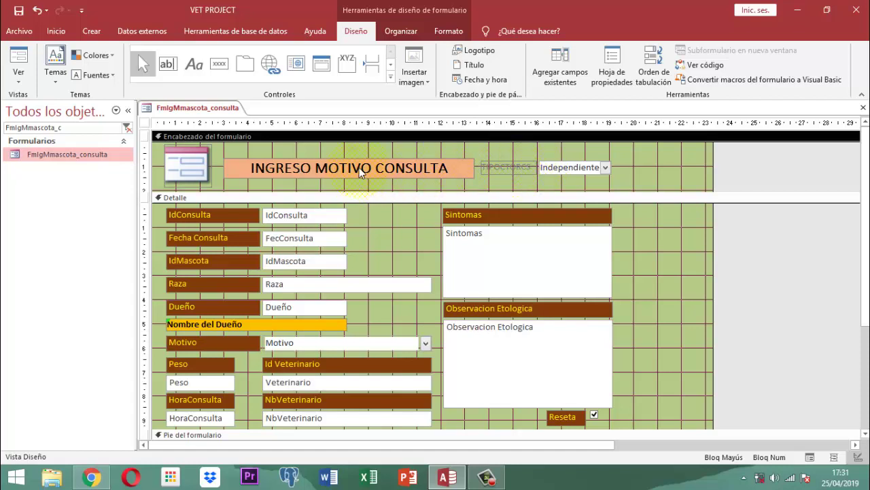
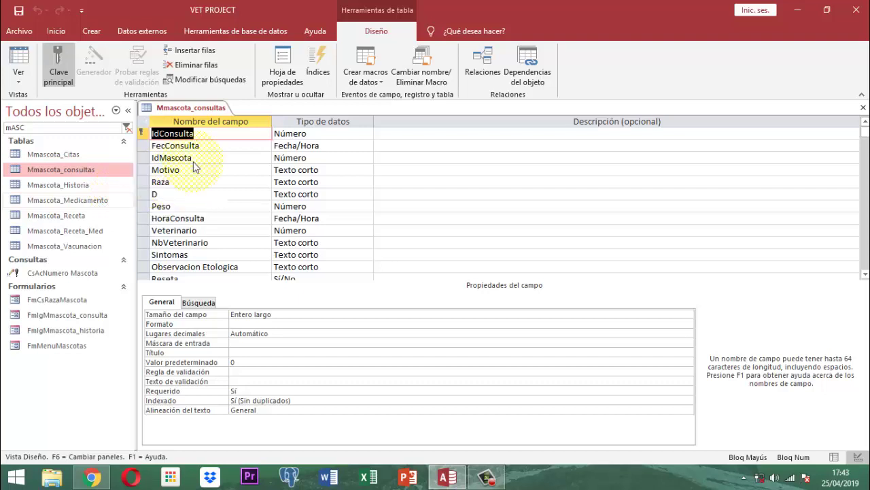
Clear the default value of the FecConsulta field in the Mmascota_consultas table.
click(226, 147)
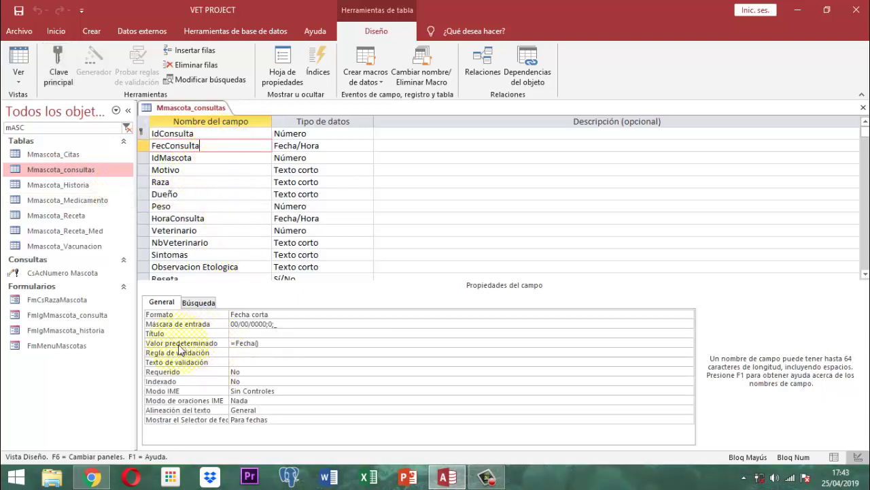
click(263, 344)
drag(263, 344, 230, 344)
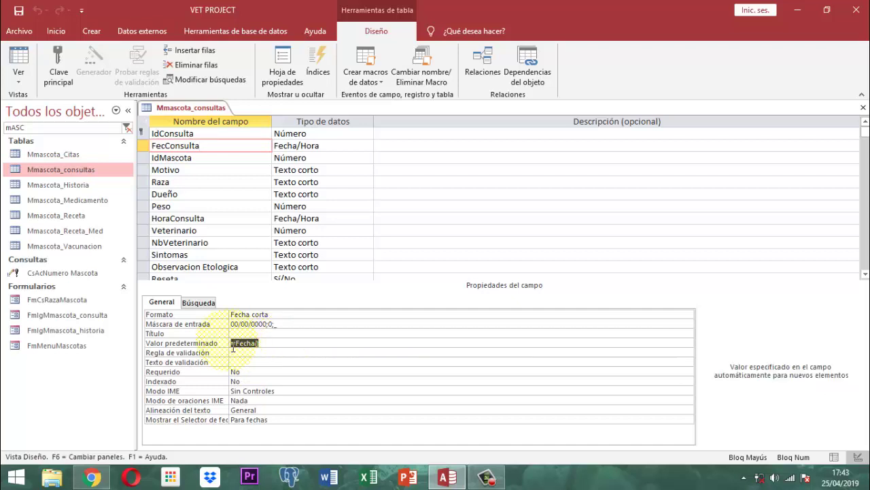
key(Delete)
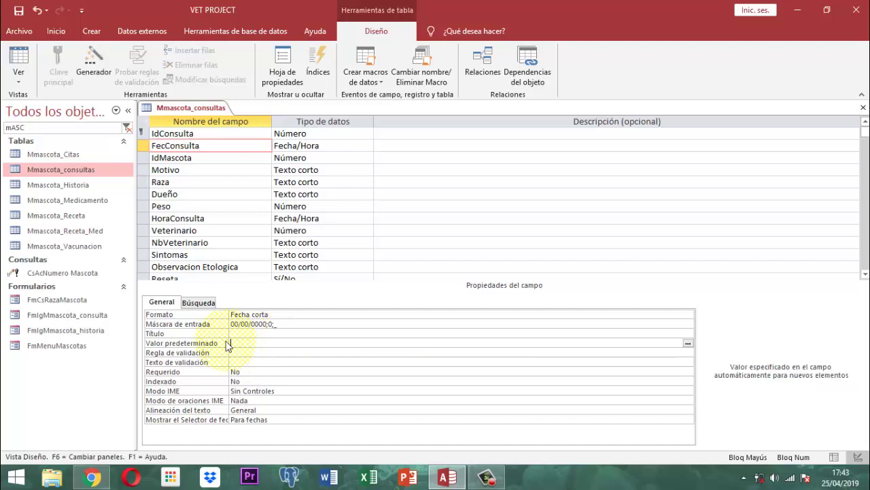
Set the FecConsulta field's validation rule to =Fecha().
click(239, 352)
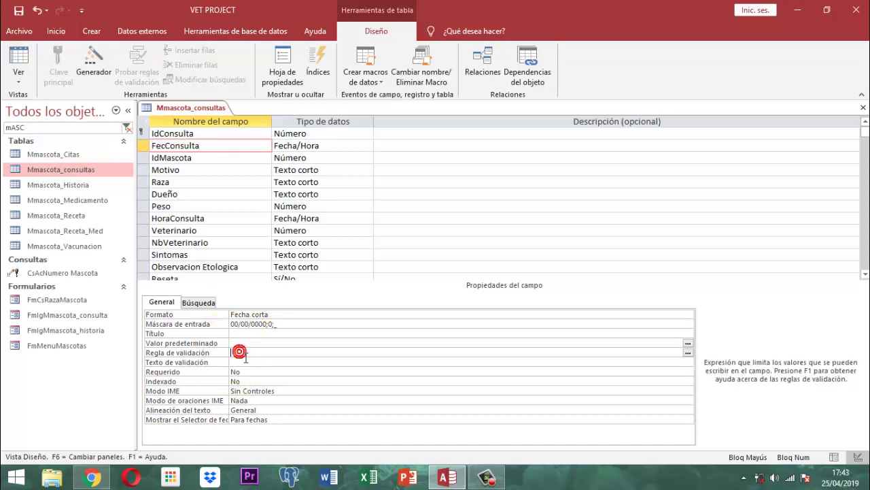
text(=)
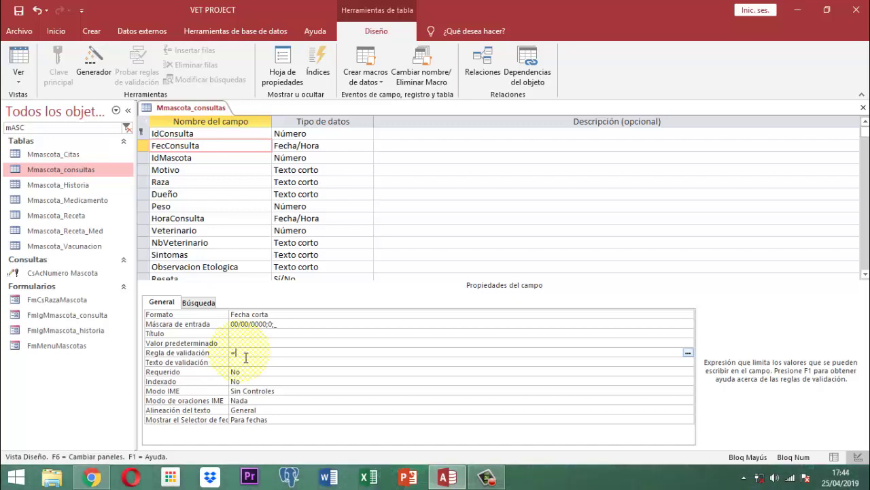
text(FECHA)
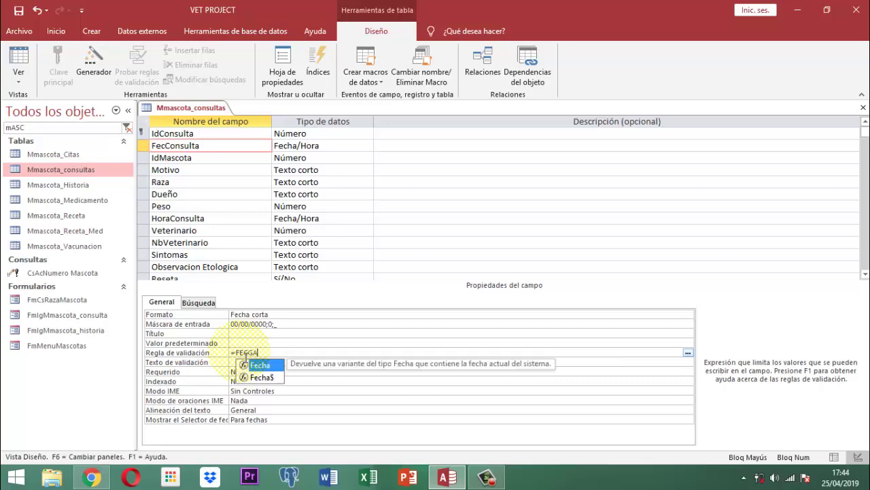
key(Escape)
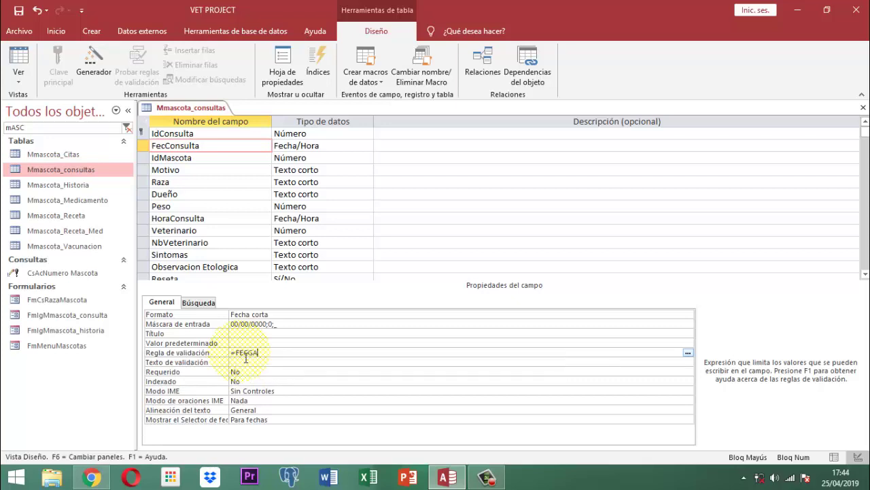
key(BackSpace)
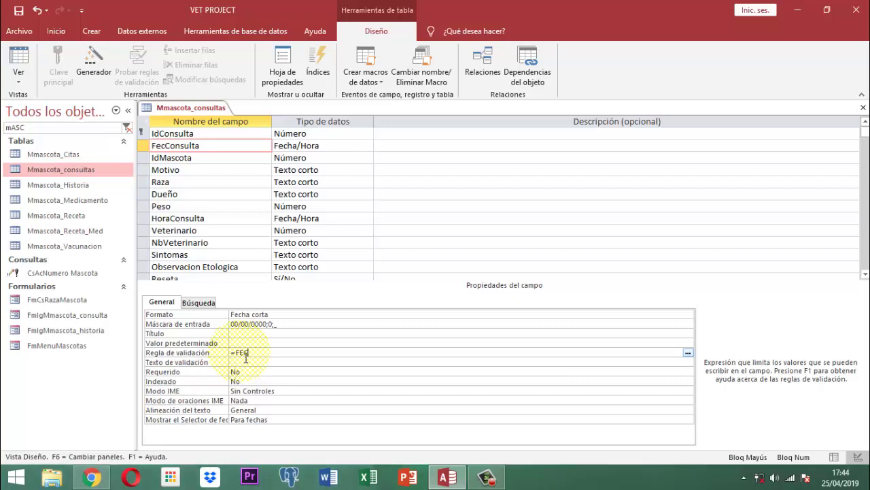
text(H)
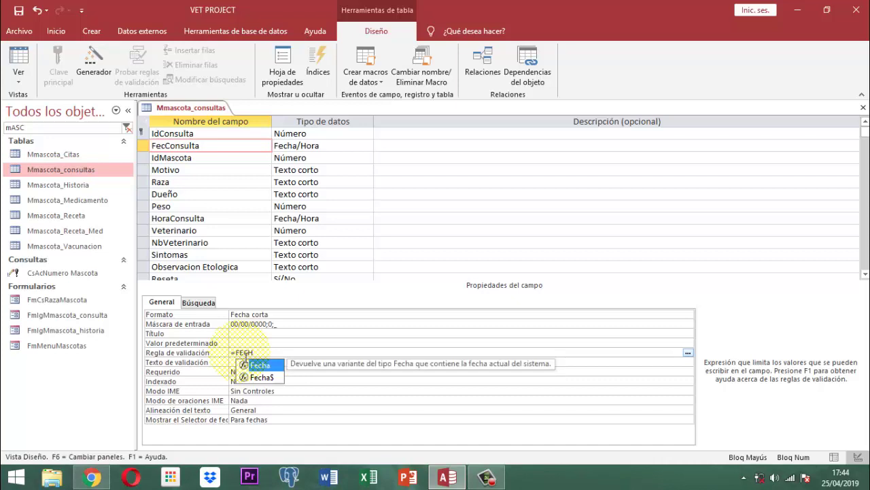
double_click(266, 366)
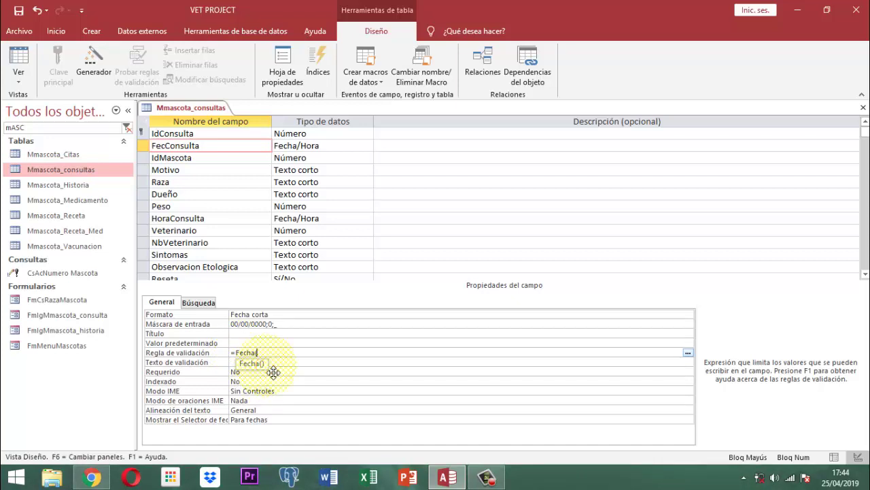
text(())
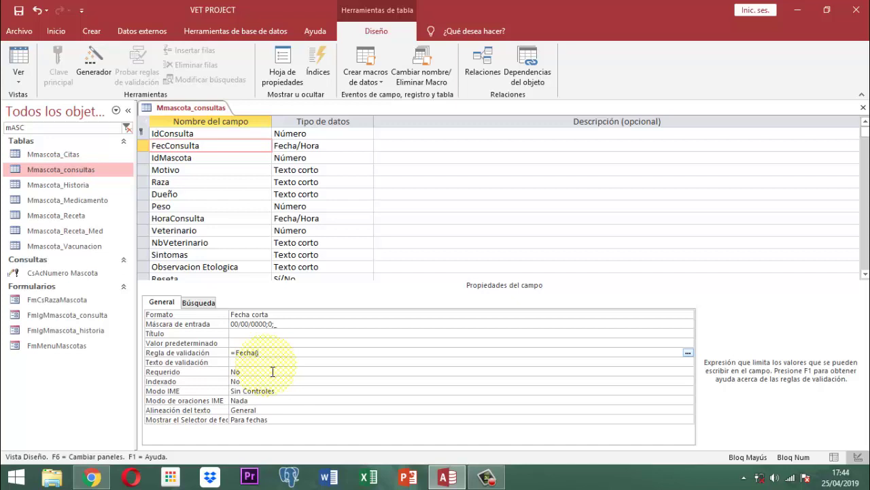
Set the FecConsulta field's validation text to "Unicamente se acepta la fecha del dia correspondiente al sistema".
key(Return)
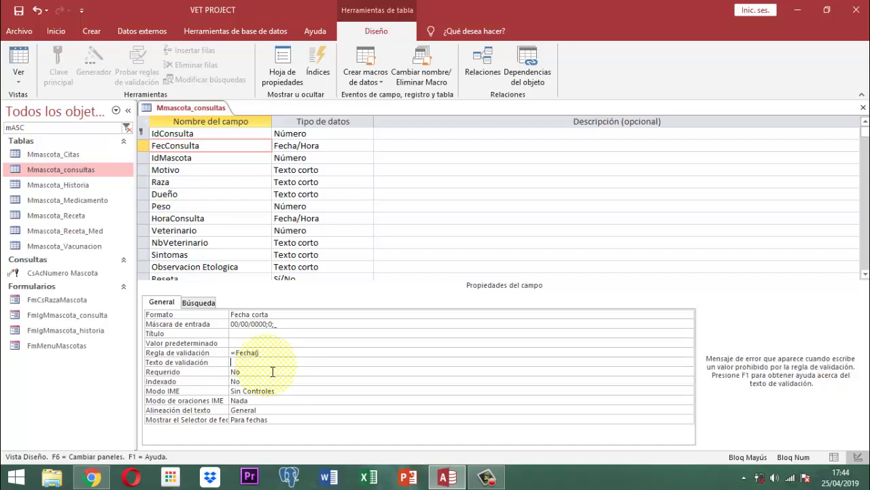
text(U)
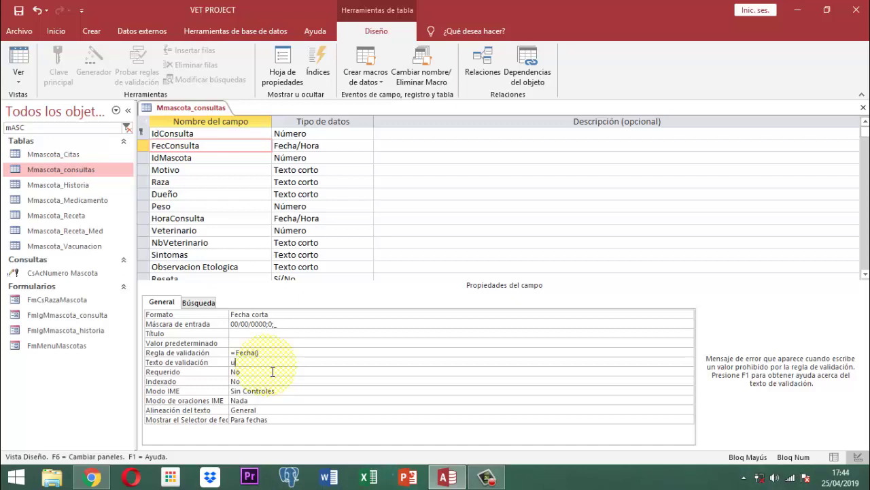
key(Caps_Lock)
text(nicamente se ad)
key(BackSpace)
text(cepta)
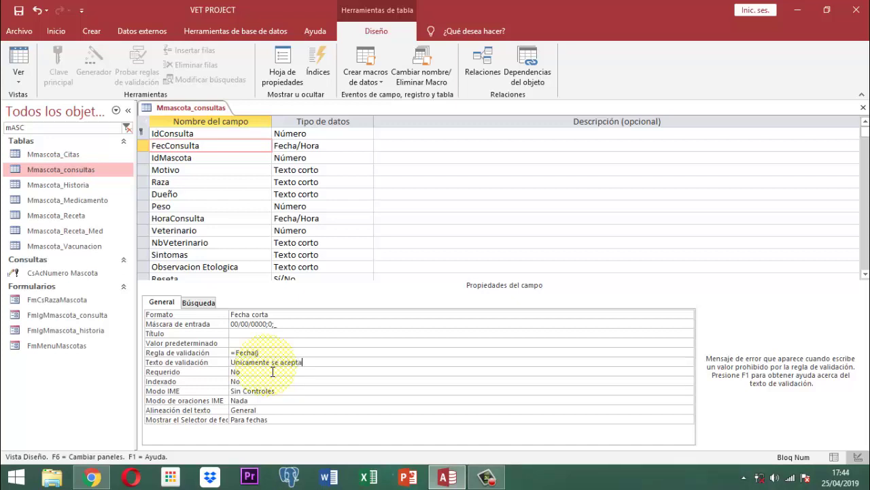
text( la fecha del dia correspondiente al sistema)
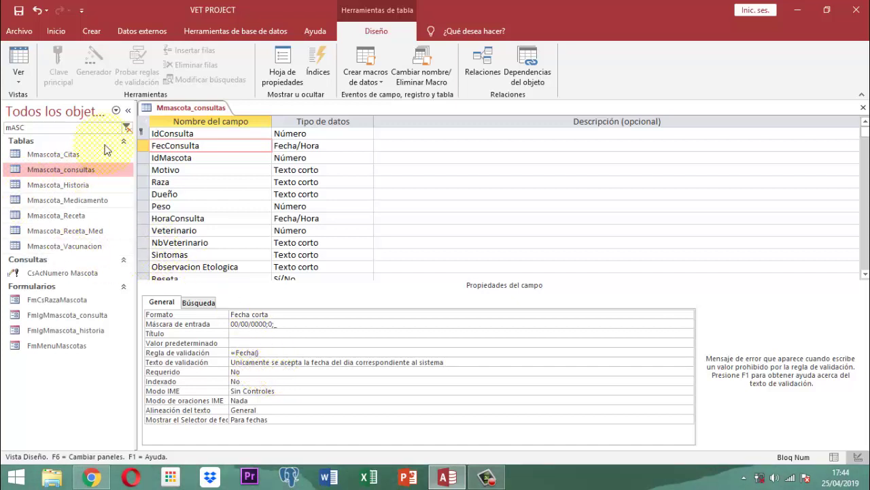
Save the design changes to the Mmascota_consultas table and close it.
right_click(213, 108)
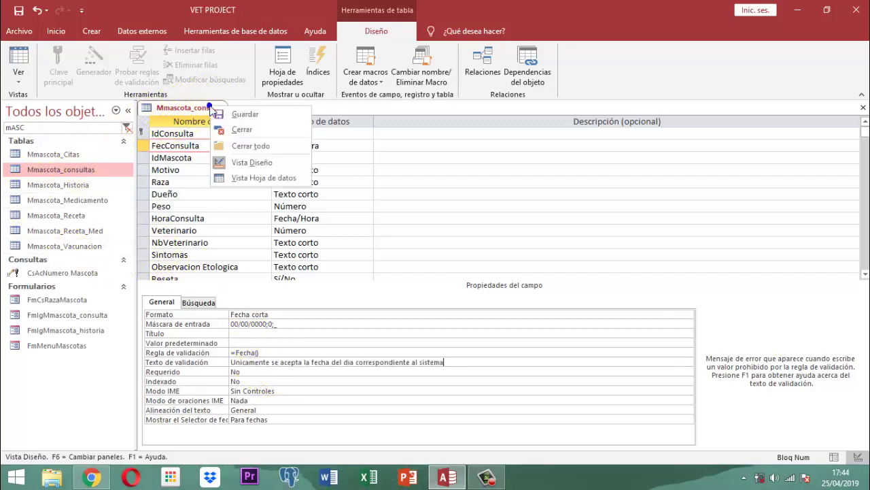
click(240, 115)
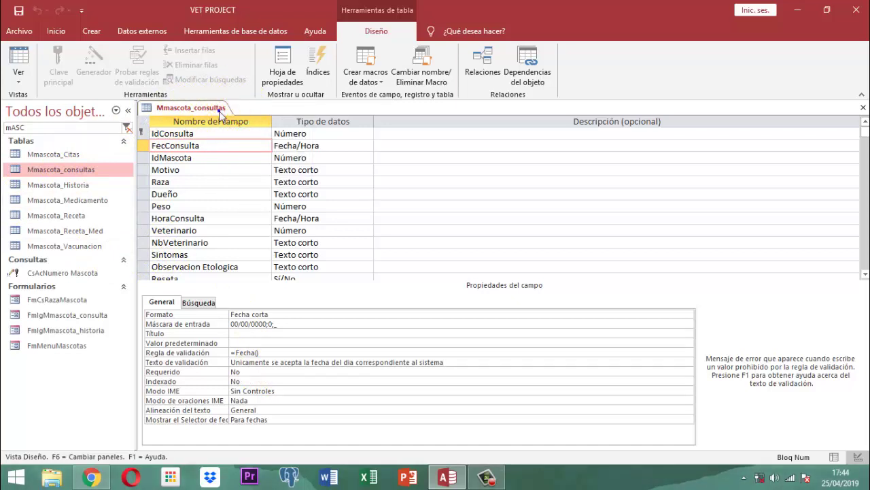
right_click(220, 111)
click(237, 134)
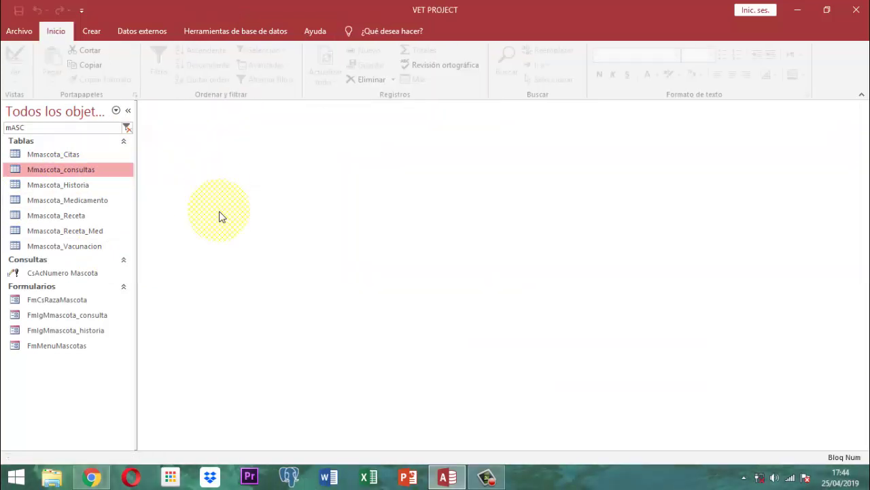
Open the Consulta entry form through FmMenuMascotas and test the date validation with 24/04/2019 as Fecha Consulta.
double_click(68, 345)
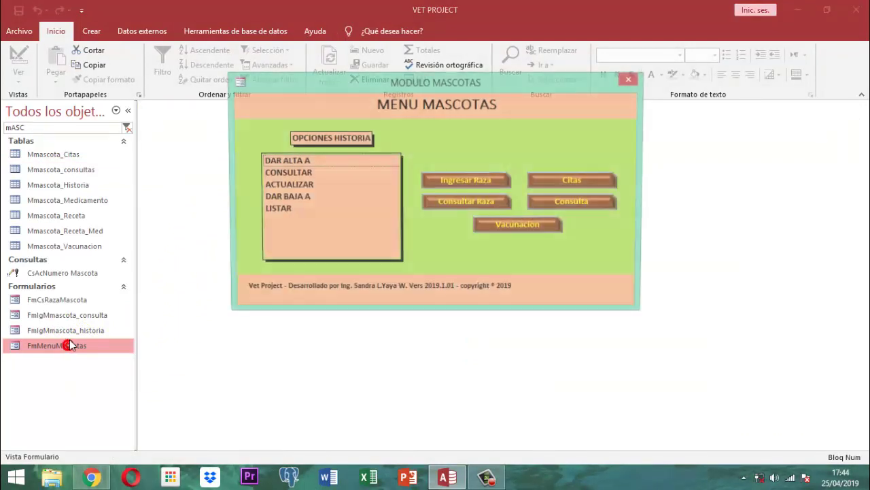
click(574, 202)
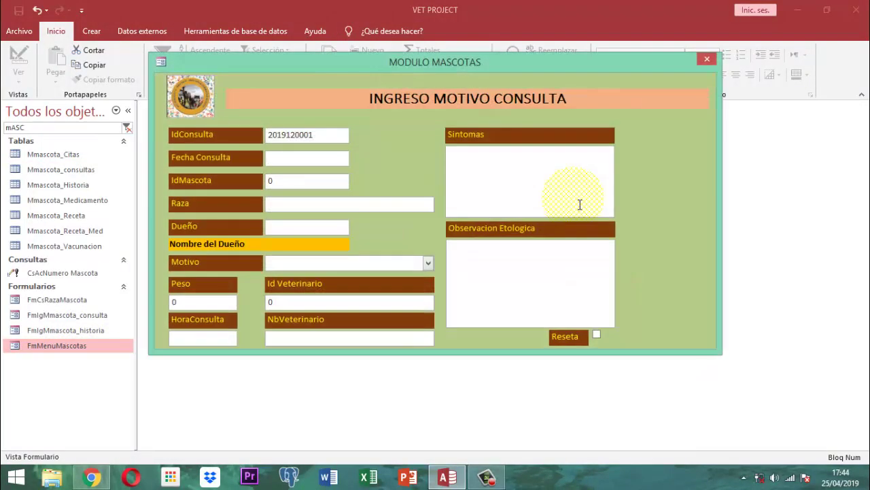
text(24/04/201)
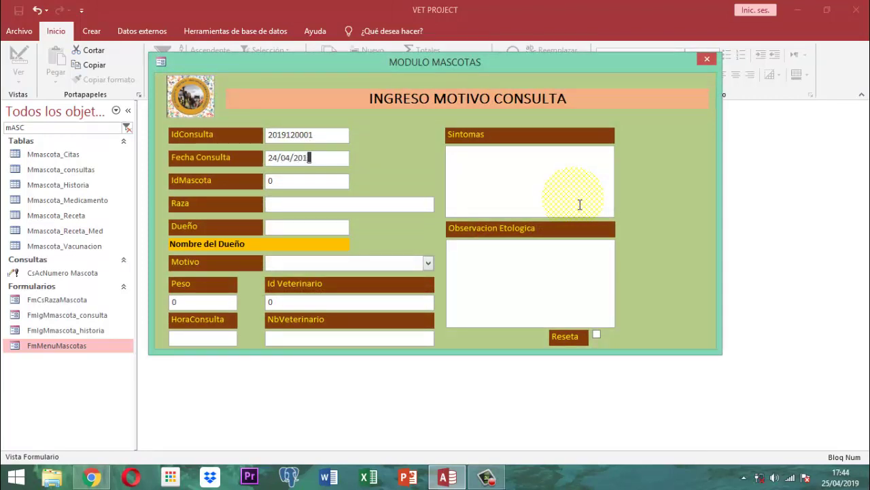
text(9)
click(574, 204)
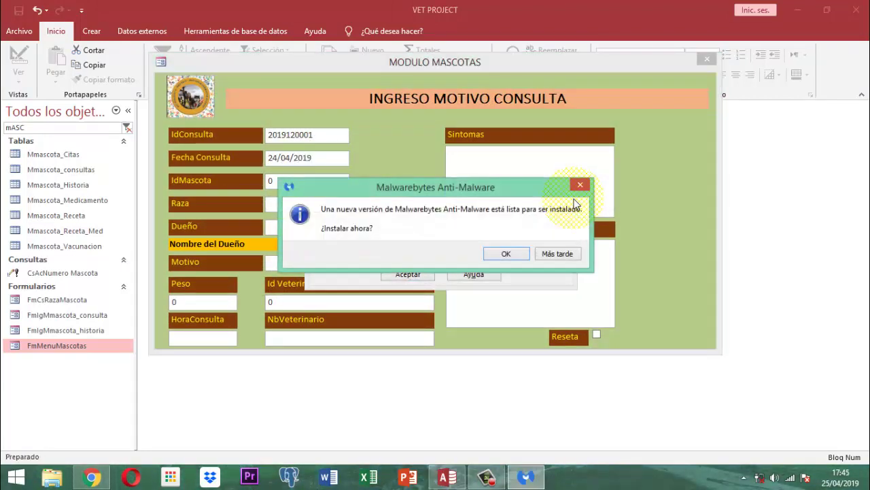
click(558, 253)
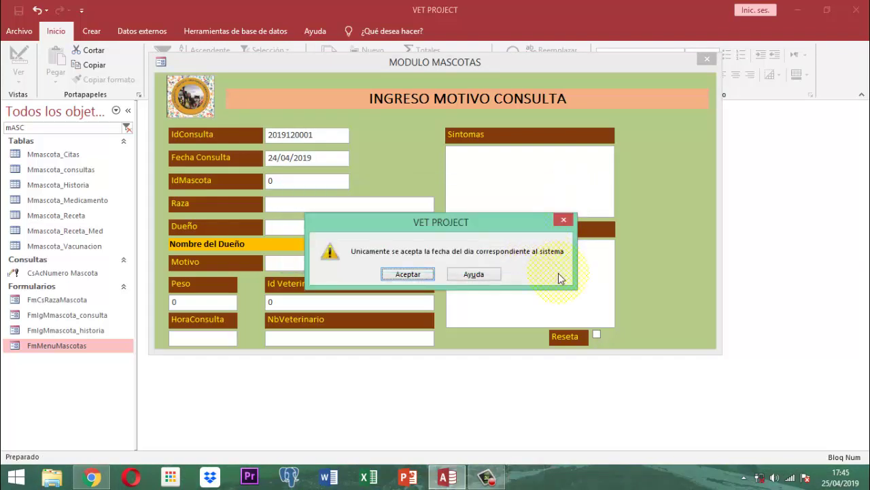
click(422, 272)
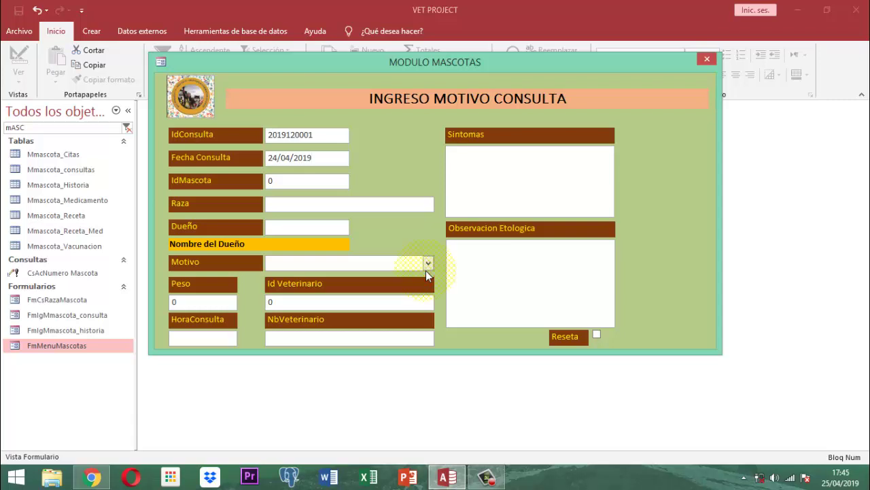
Test Fecha Consulta with 25/04/2019 instead and exit the consultation entry without generating a record.
key(BackSpace)
key(BackSpace)
key(BackSpace)
key(BackSpace)
key(BackSpace)
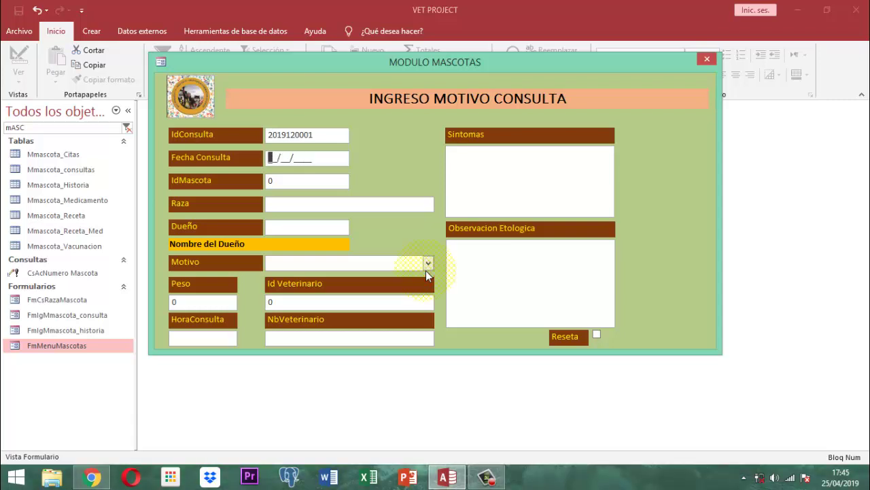
text(25/04/2019)
key(Return)
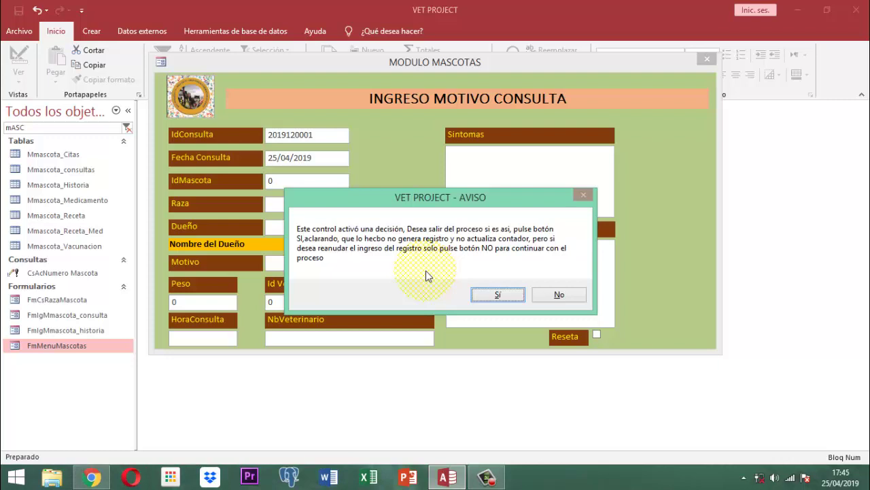
key(Return)
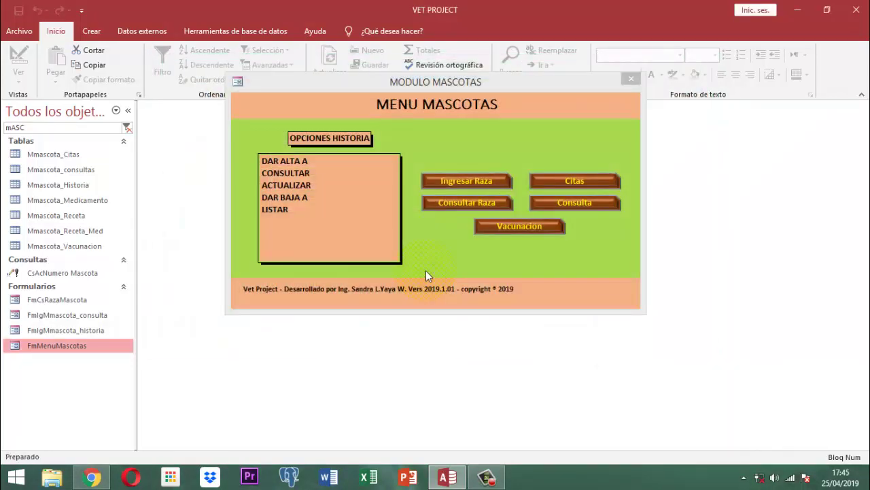
Close the MENU MASCOTAS form and exit the database application.
click(632, 80)
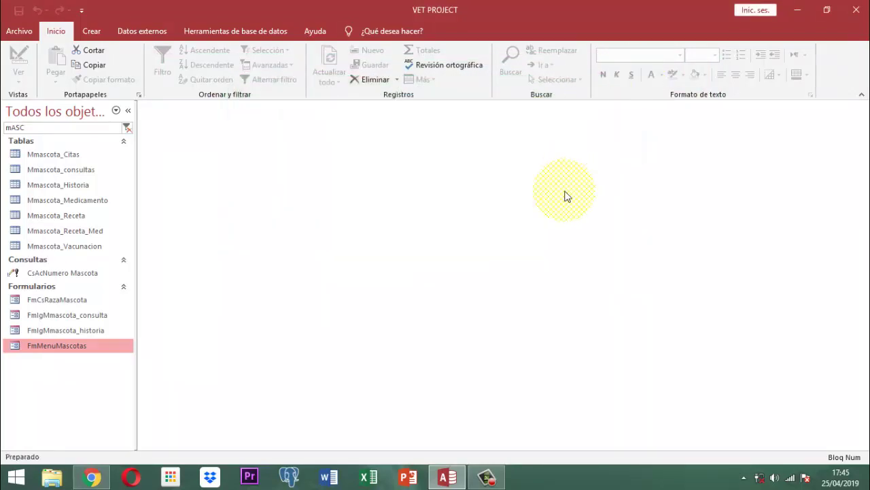
click(856, 9)
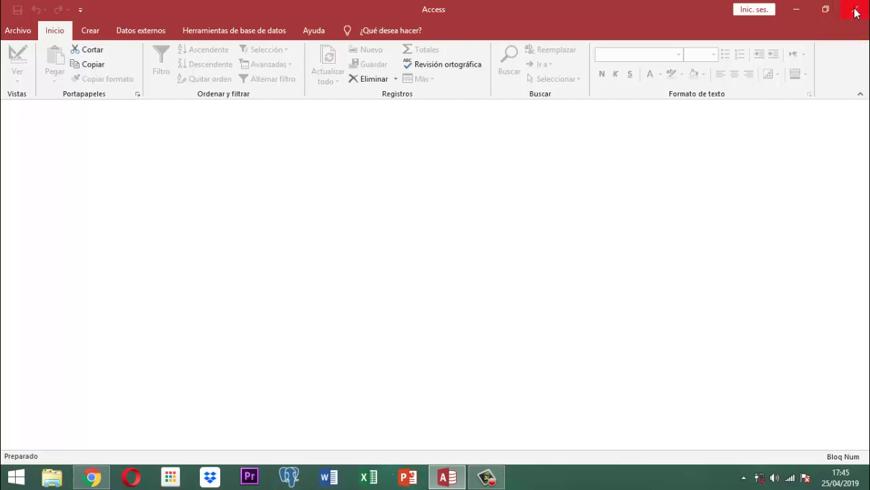
click(856, 10)
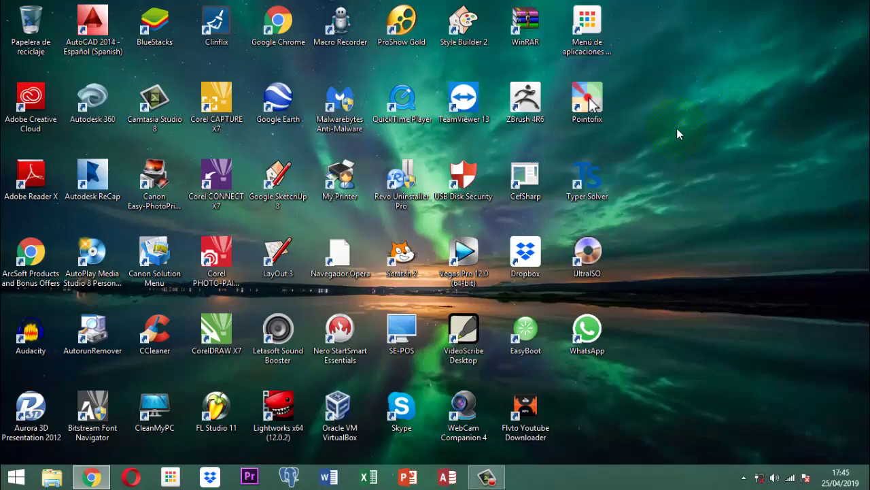